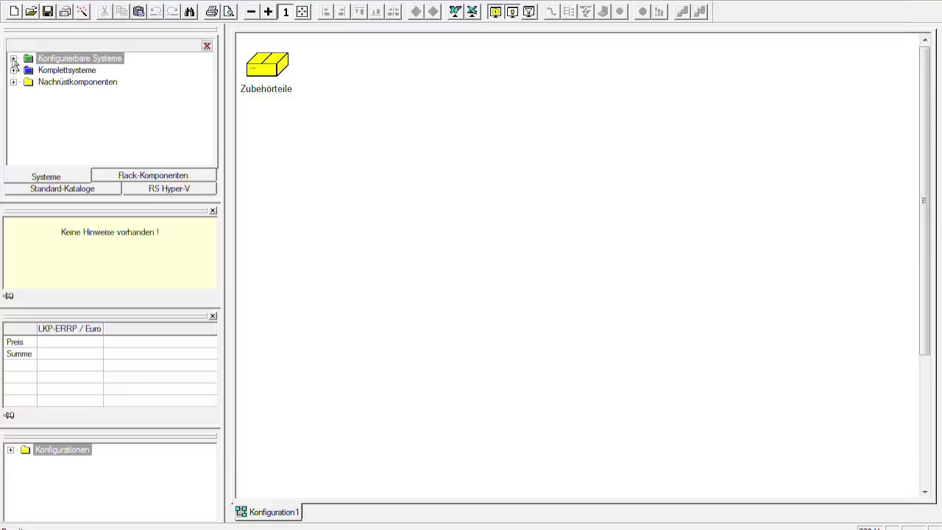
Step: Look through the product families listed under Konfigurierbare Systeme
left_click(14, 59)
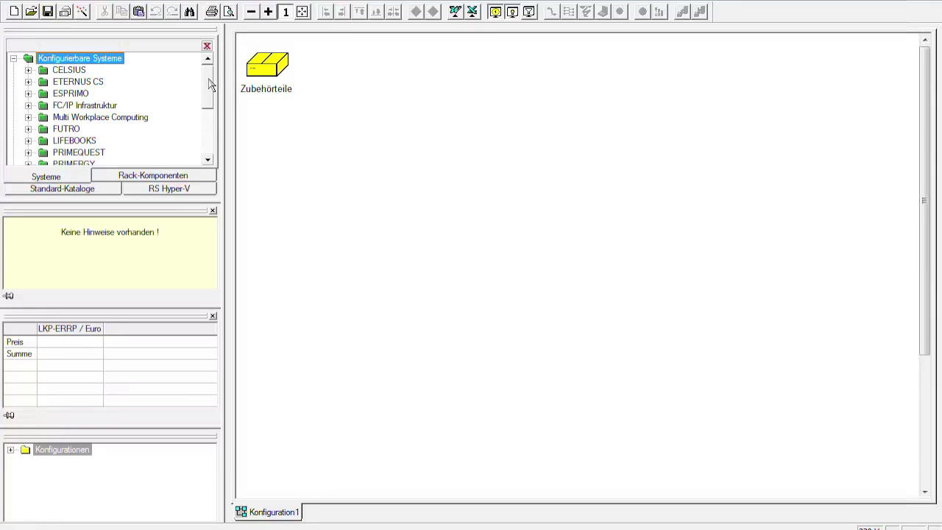
scroll(210, 94, "down", 1)
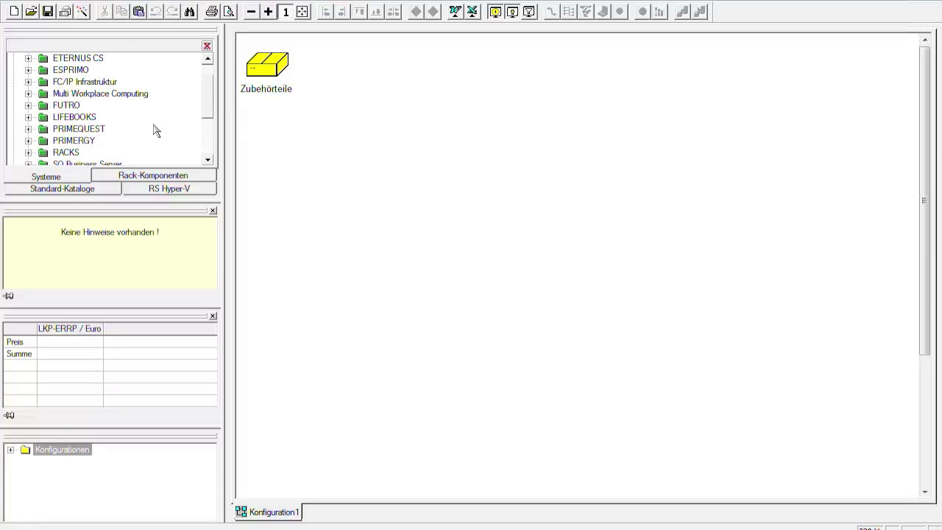
scroll(209, 92, "up", 1)
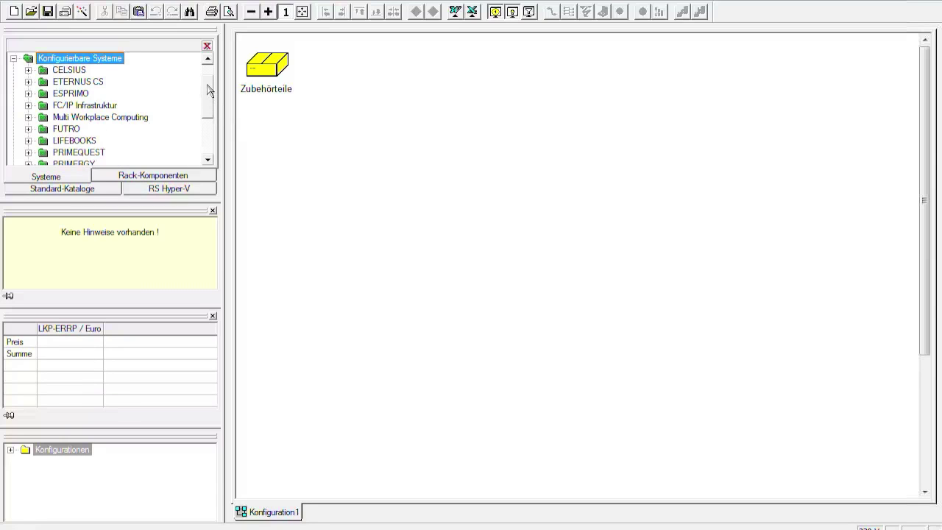
left_click(13, 58)
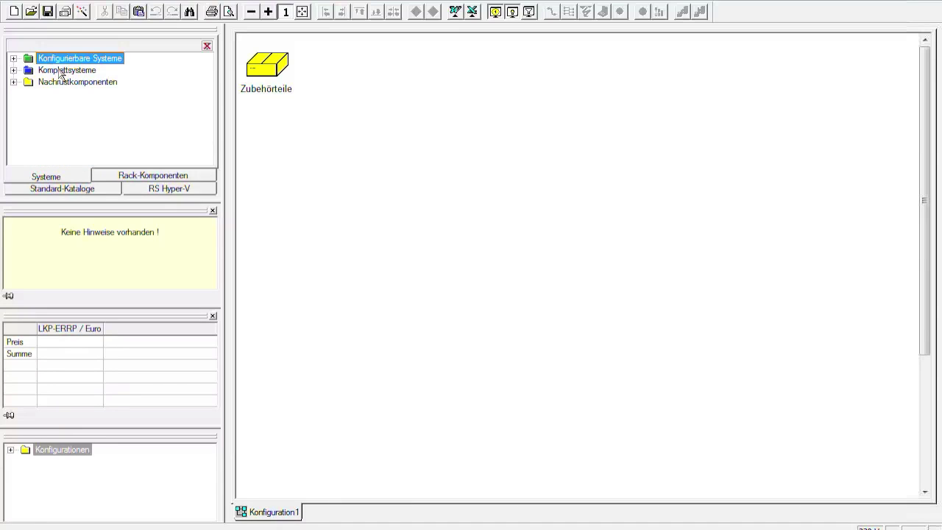
Step: Examine the Komplettsysteme catalogue down to the PRIMERGY RX100 S6 complete system, and select the Nachrüstkomponenten category
left_click(60, 71)
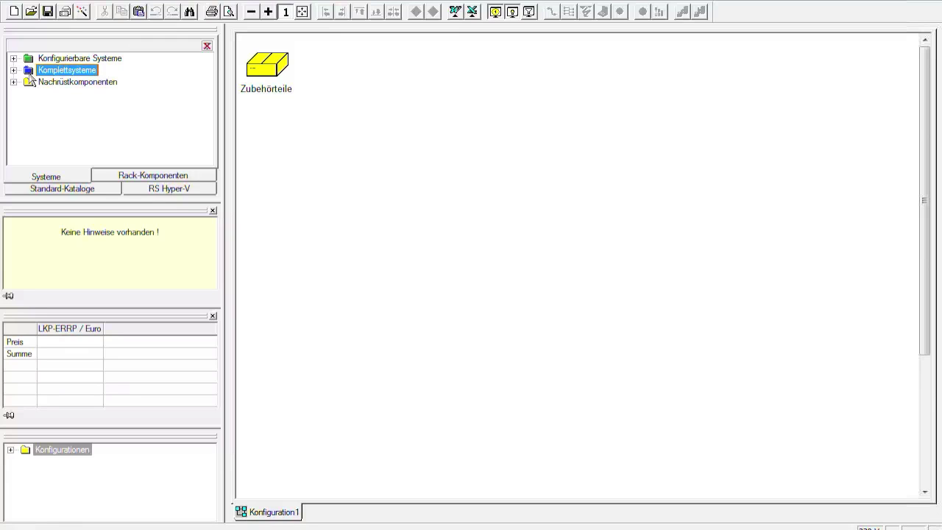
left_click(14, 71)
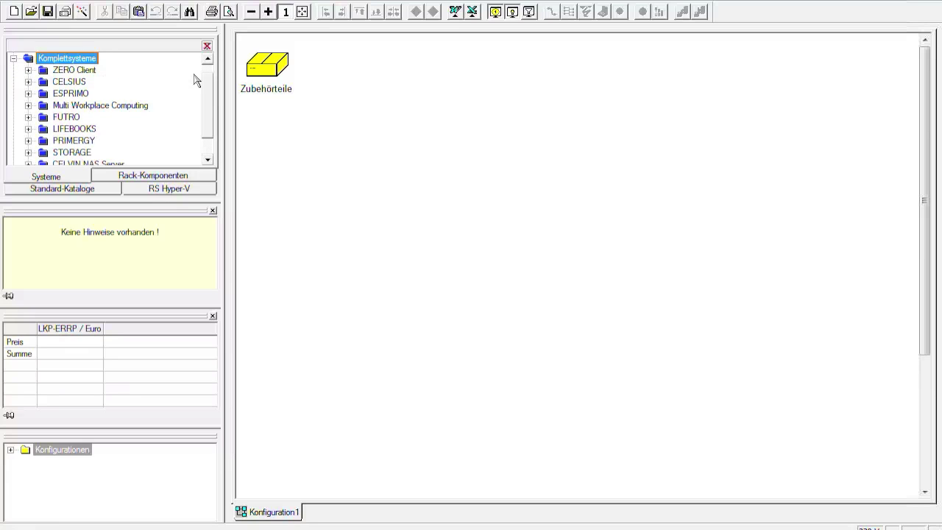
double_click(84, 142)
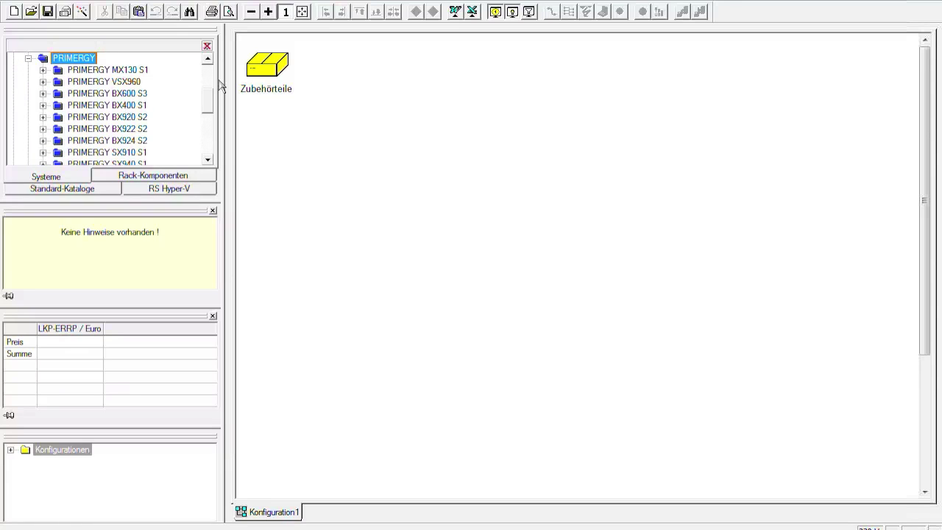
left_click_drag(211, 100, 212, 131)
double_click(106, 130)
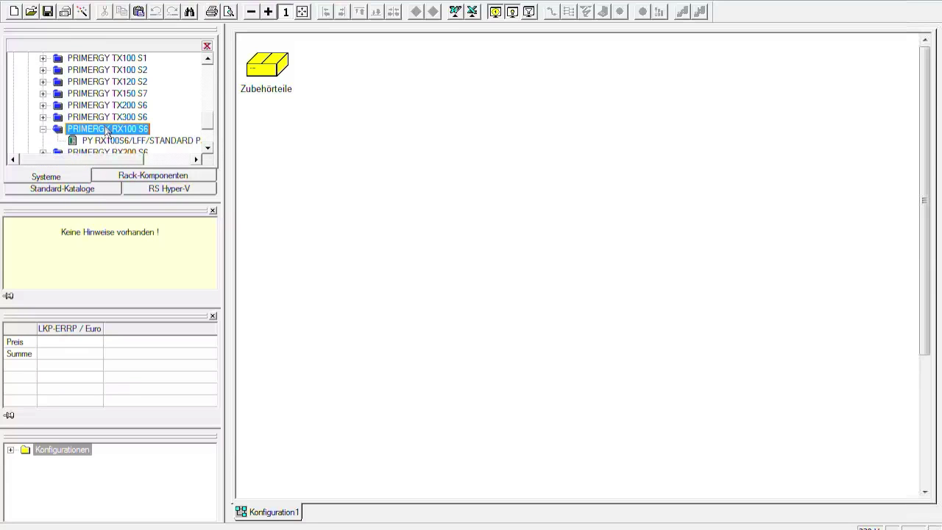
left_click(140, 140)
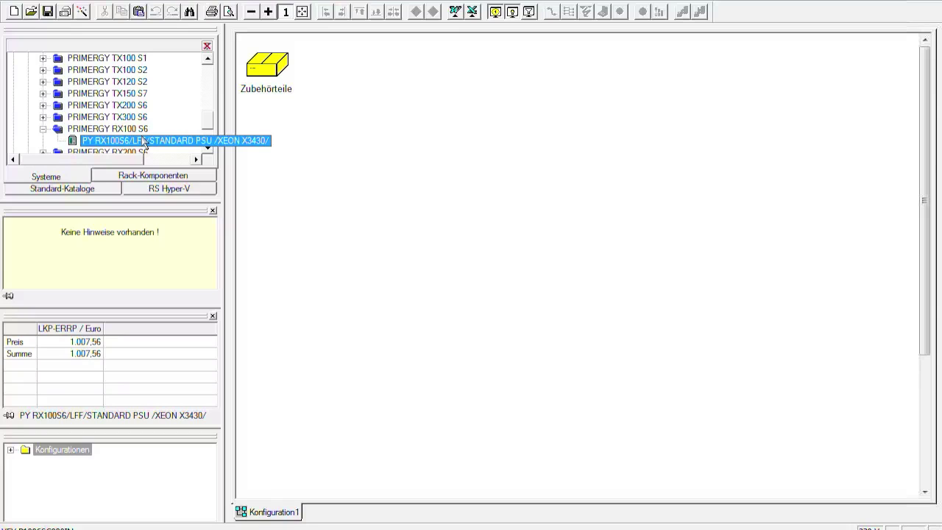
left_click_drag(210, 126, 209, 72)
left_click(13, 70)
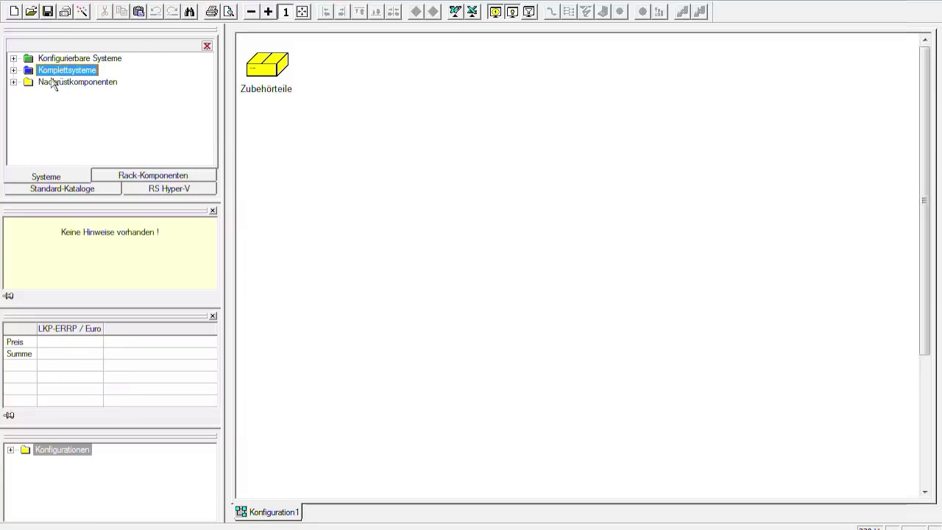
left_click(68, 84)
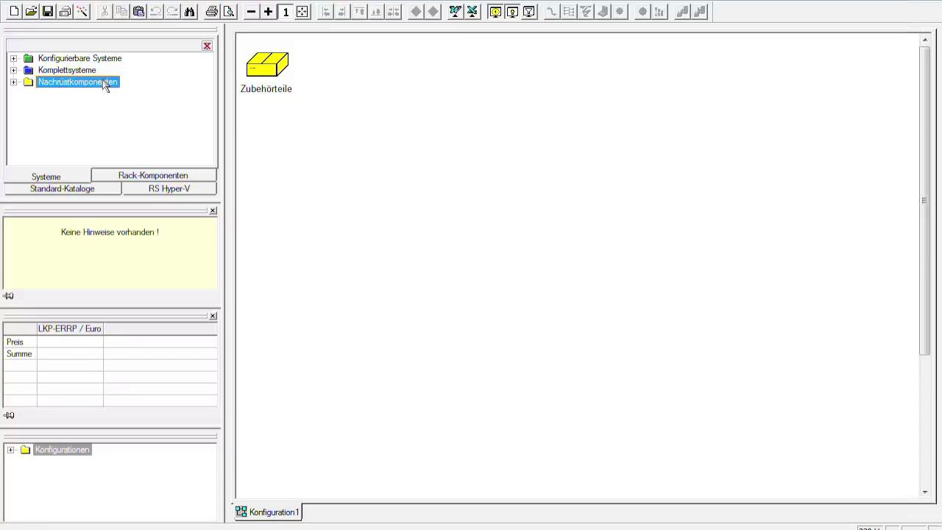
Step: Add a PRIMECENTER Rack 12 HE, 1000 tief from the configurable PRIMERGY PRIMECENTER racks to the configuration
left_click(13, 58)
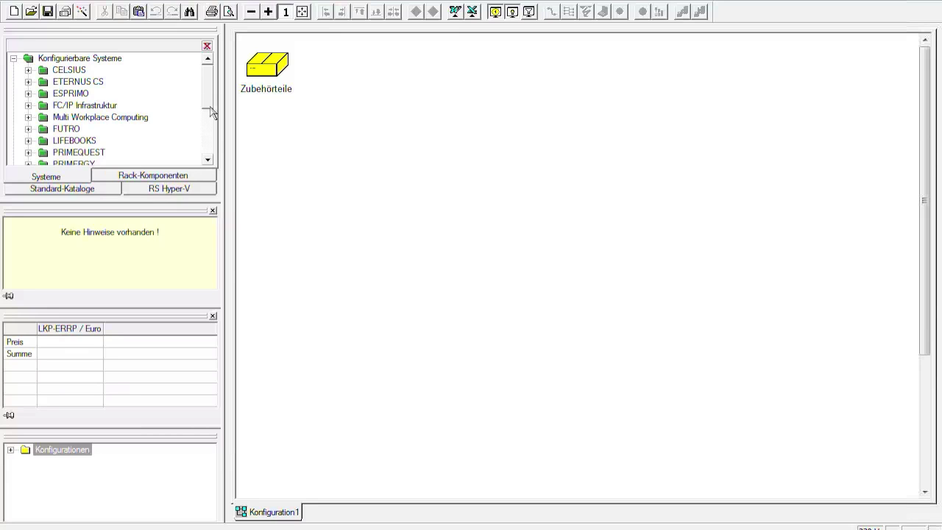
scroll(213, 113, "down", 2)
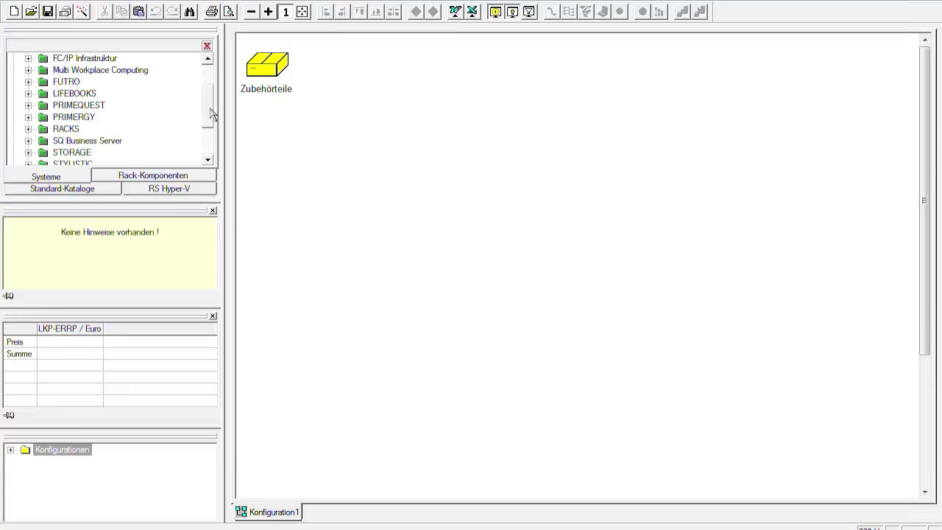
left_click(28, 128)
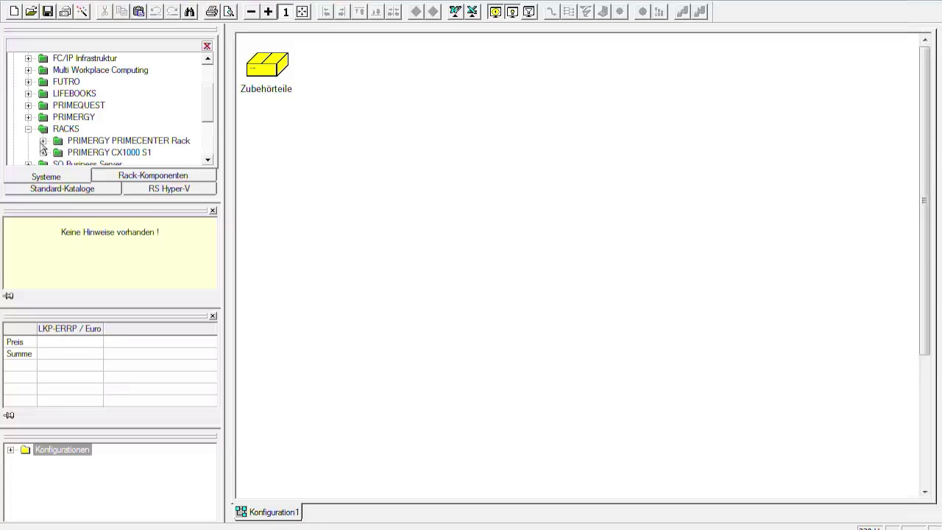
left_click(43, 140)
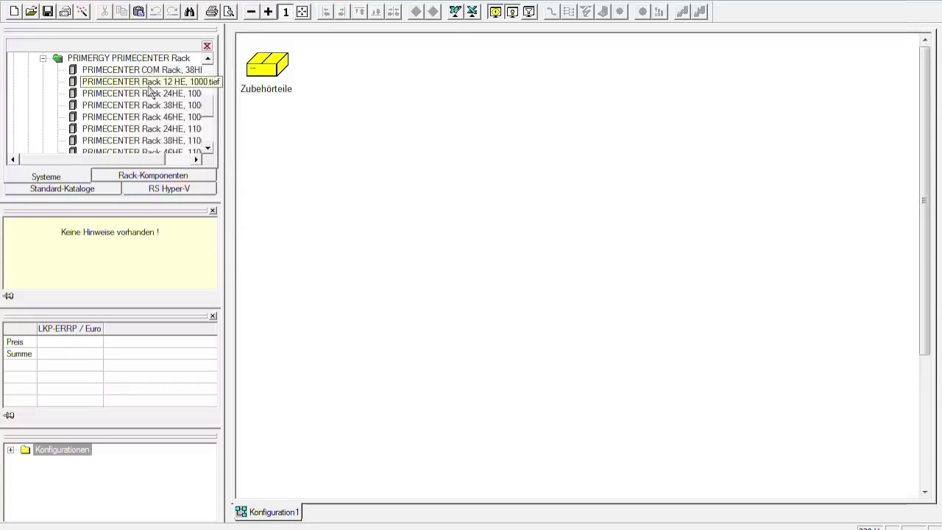
left_click_drag(149, 90, 488, 171)
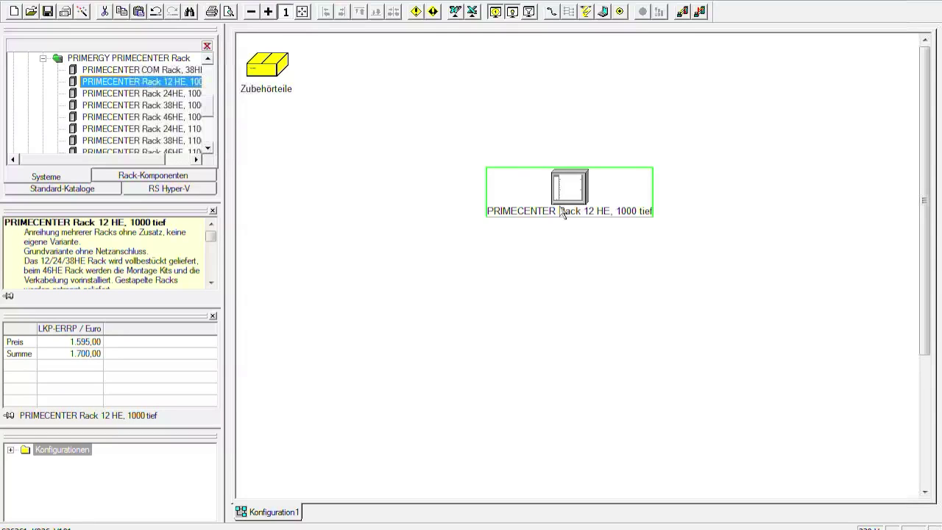
Step: Open the 12 HE rack and mount a PY RX300S6 12x2.5 gold SV server from the PRIMERGY RX300 S6 family in it
double_click(622, 201)
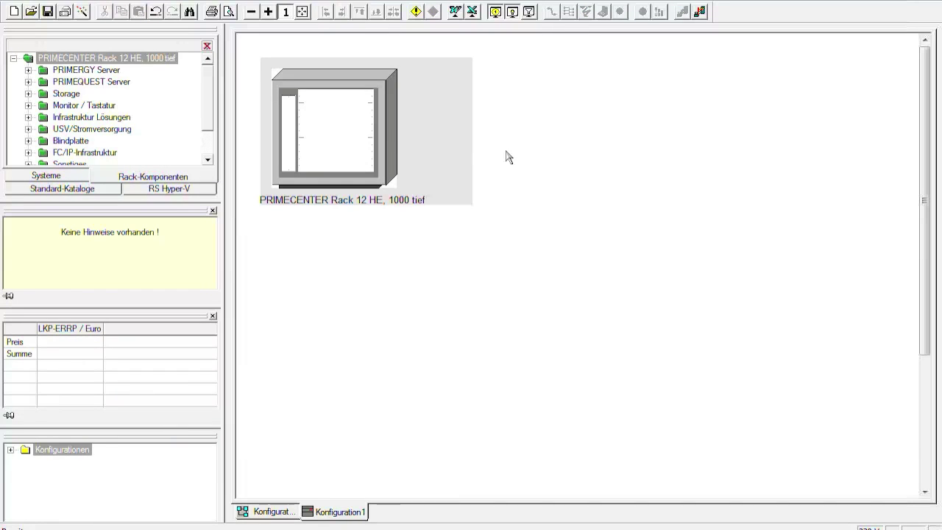
left_click(431, 140)
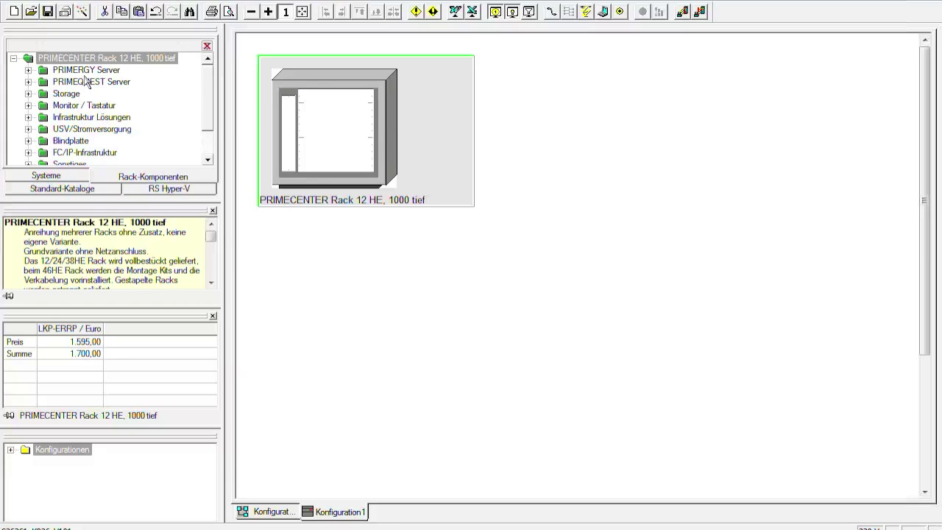
left_click(28, 70)
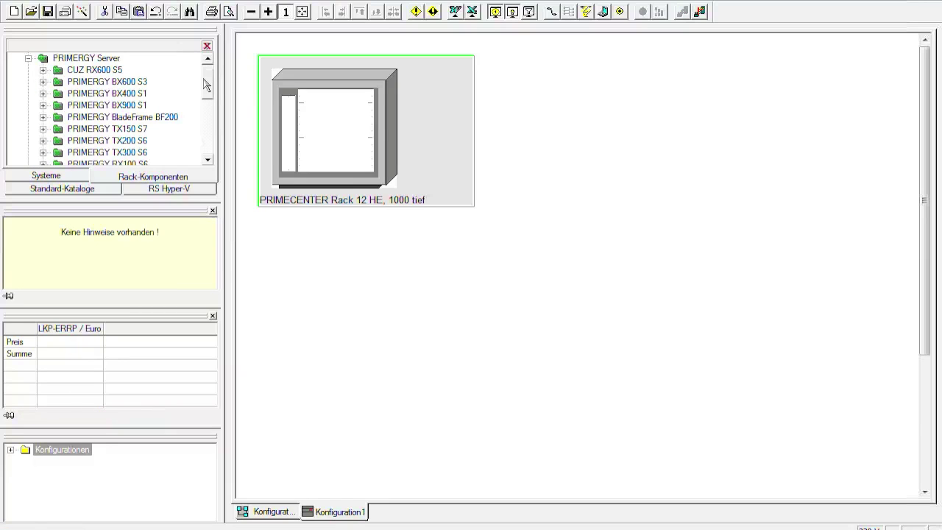
scroll(208, 107, "down", 2)
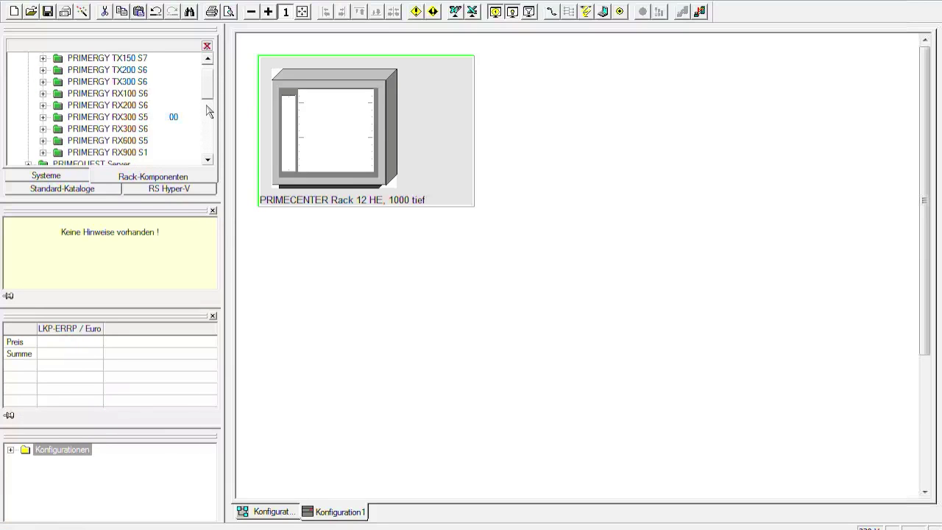
scroll(209, 106, "down", 1)
left_click(43, 117)
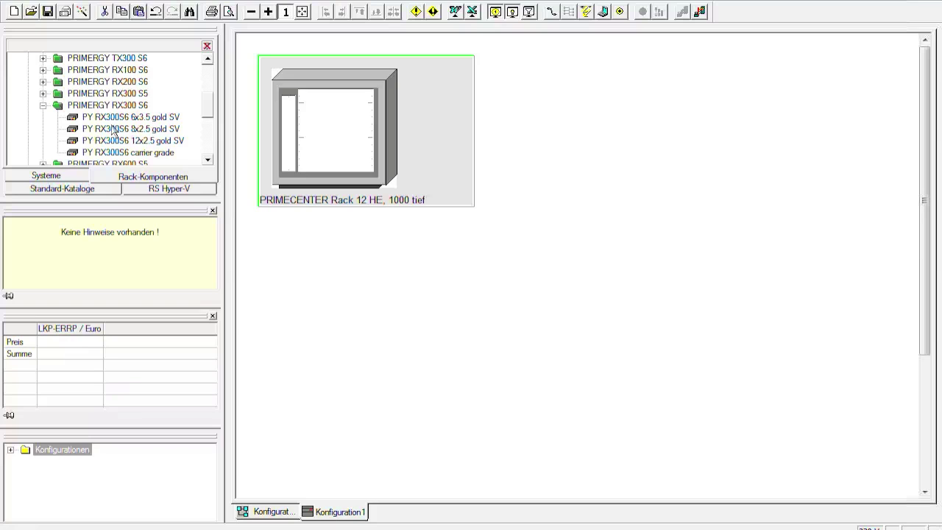
left_click(115, 141)
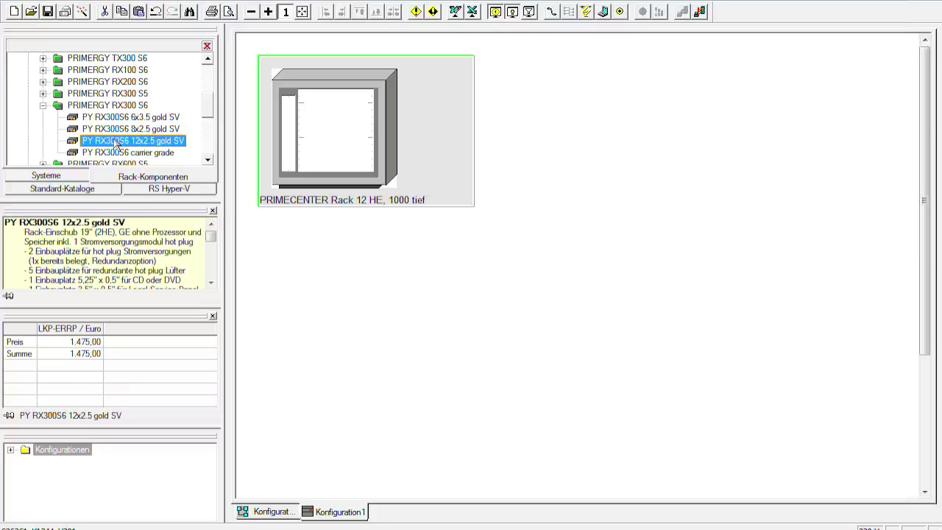
left_click_drag(115, 142, 314, 133)
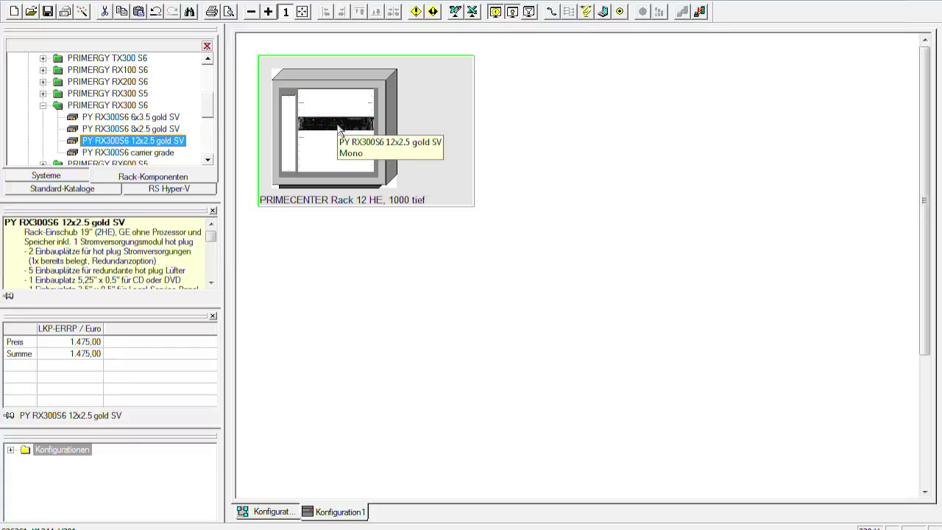
Step: Move the mounted server slightly lower in the rack and open its component configuration
left_click_drag(338, 130, 338, 97)
mouse_move(339, 132)
left_mouse_down()
mouse_move(339, 146)
mouse_move(338, 121)
mouse_move(340, 130)
left_mouse_up()
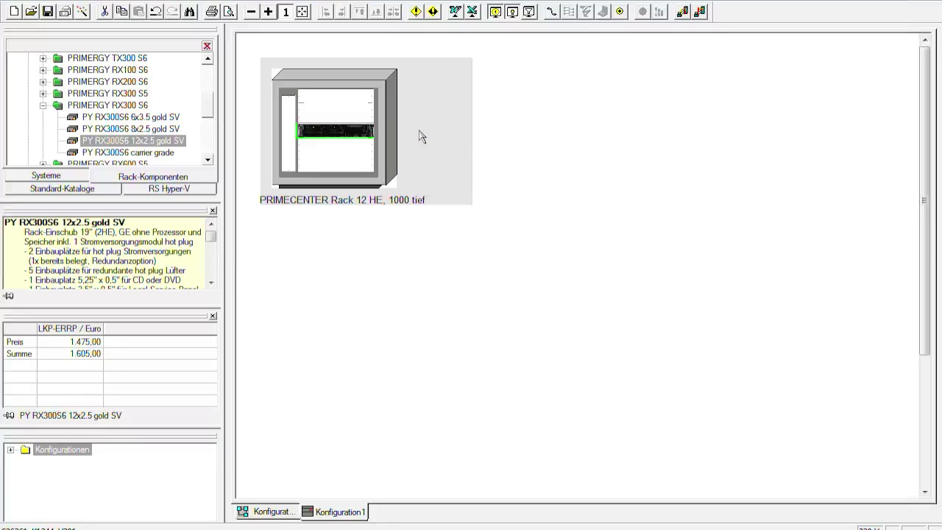
double_click(362, 136)
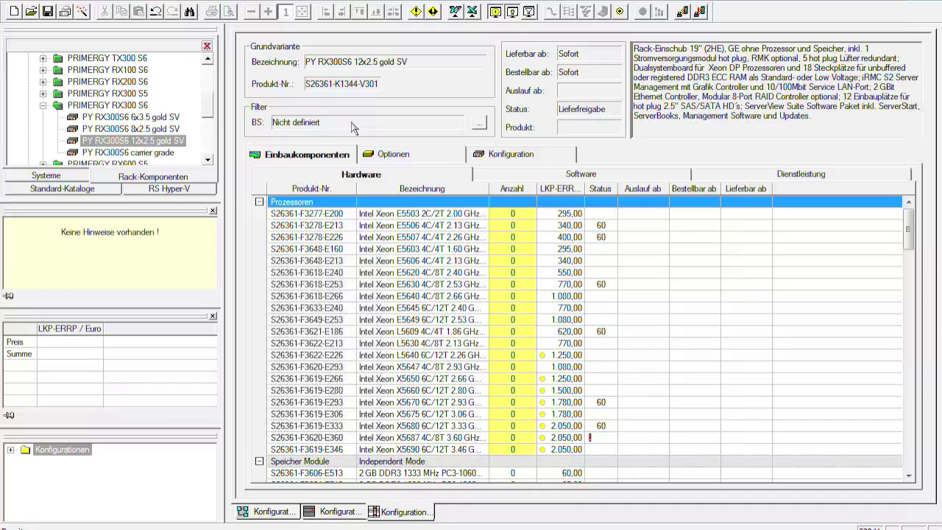
Step: Filter the server's components by the operating system Debian_FSE and look through the hardware list
left_click(480, 124)
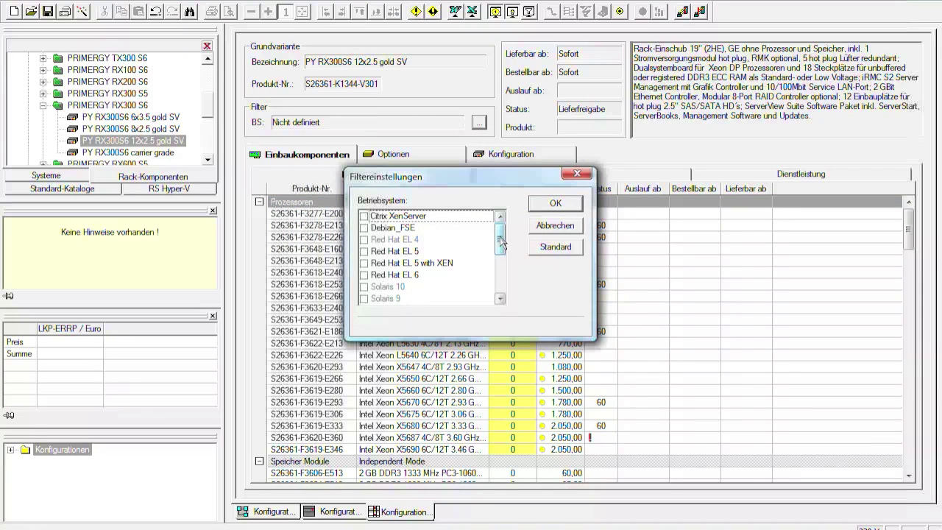
left_click_drag(501, 242, 506, 283)
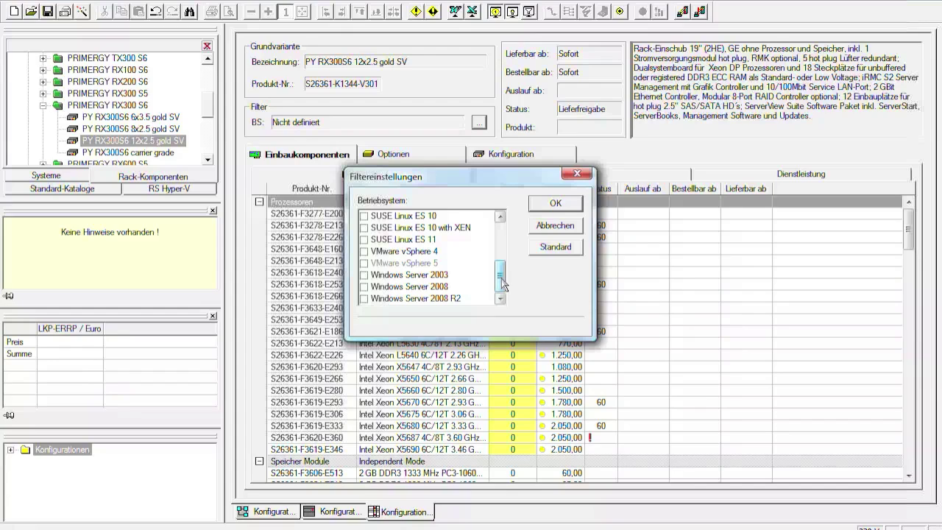
left_click_drag(504, 284, 504, 234)
left_click(363, 229)
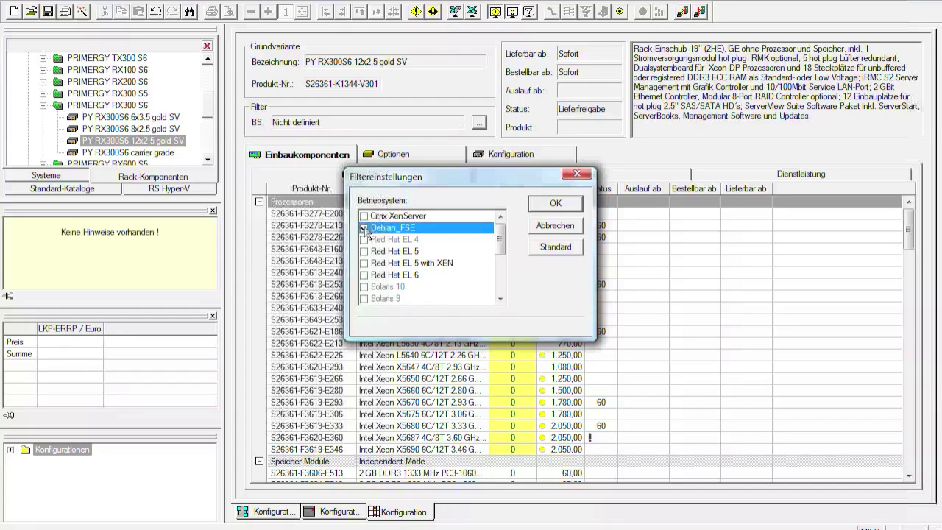
left_click(556, 204)
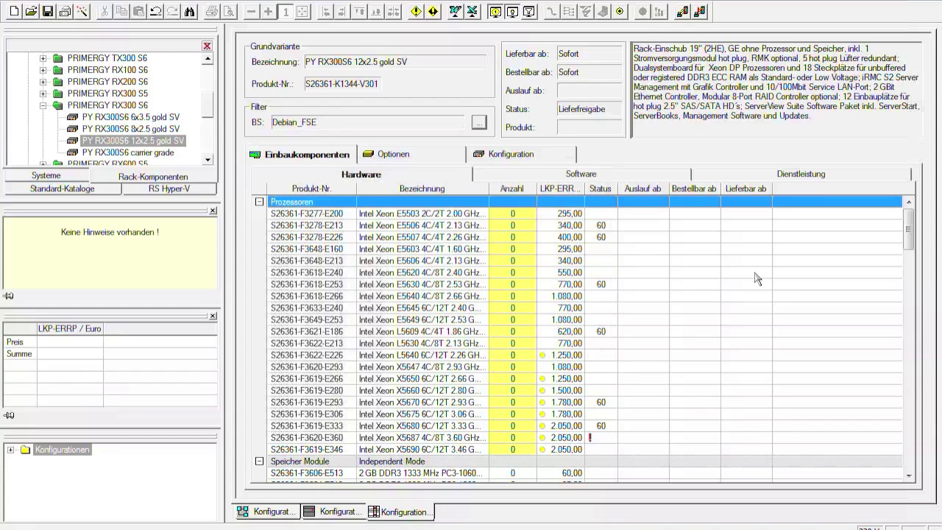
left_click_drag(910, 231, 923, 345)
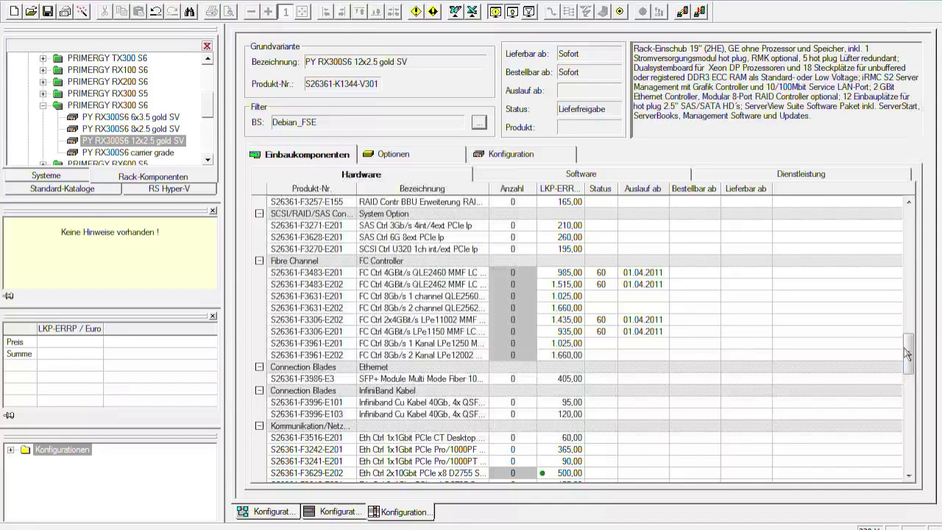
left_click_drag(910, 344, 911, 228)
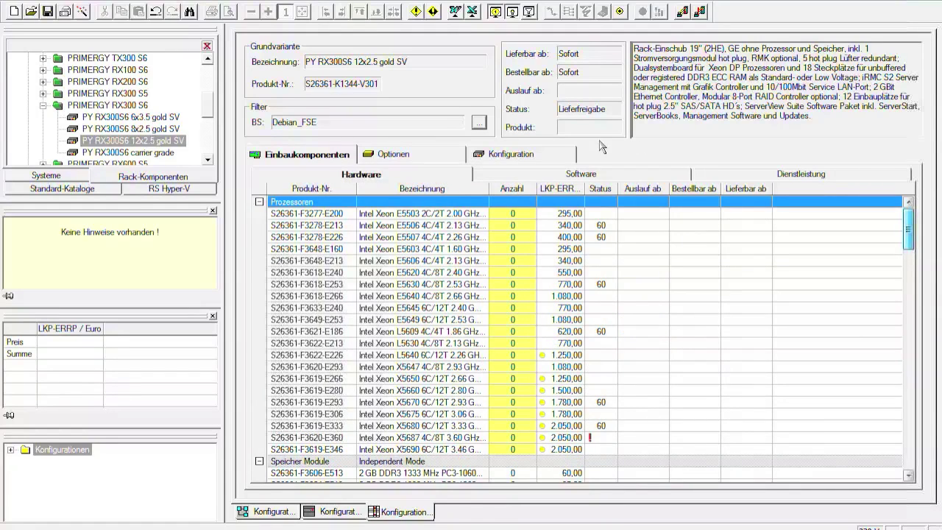
Step: Set the operating system filter to Windows Server 2008
left_click(480, 123)
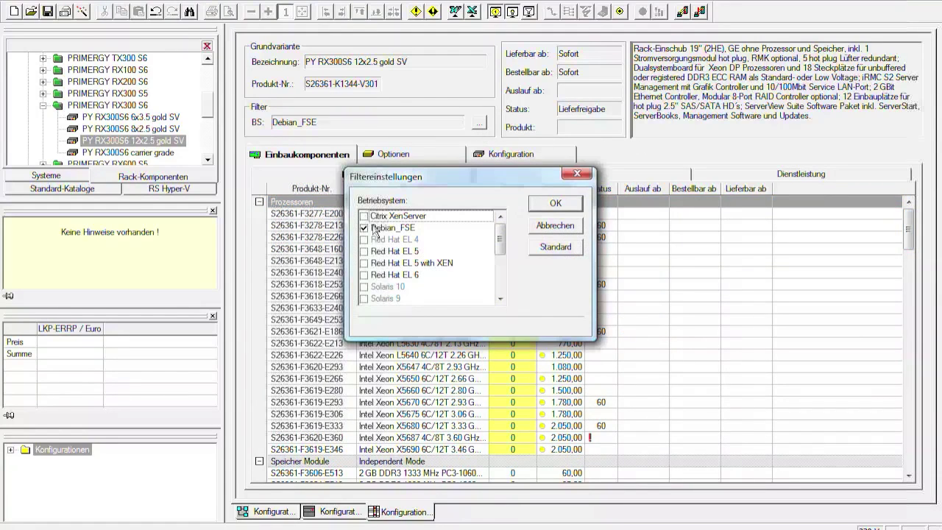
left_click_drag(502, 236, 504, 296)
left_click(365, 287)
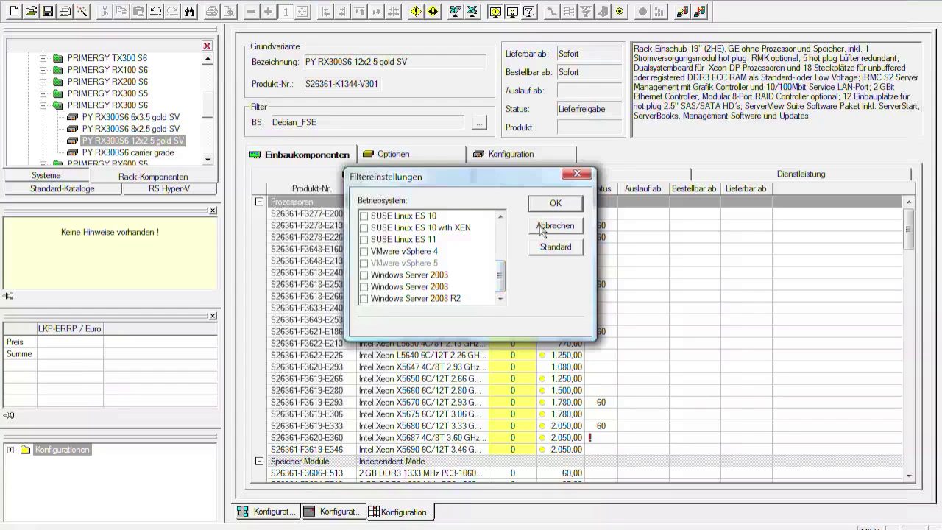
left_click(556, 210)
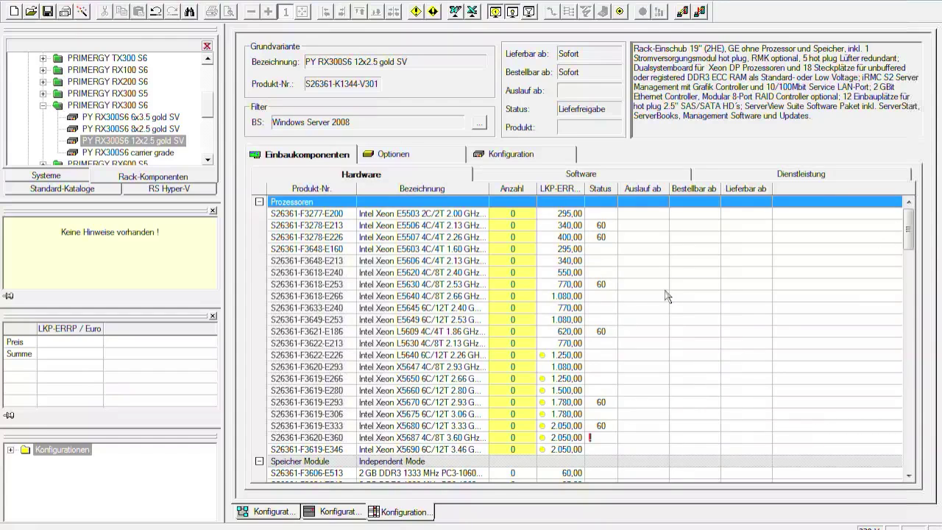
Step: Equip the server with two Intel Xeon E5645 6C/12T 2.40 GHz processors
left_click(514, 310)
left_click(530, 305)
left_click(531, 306)
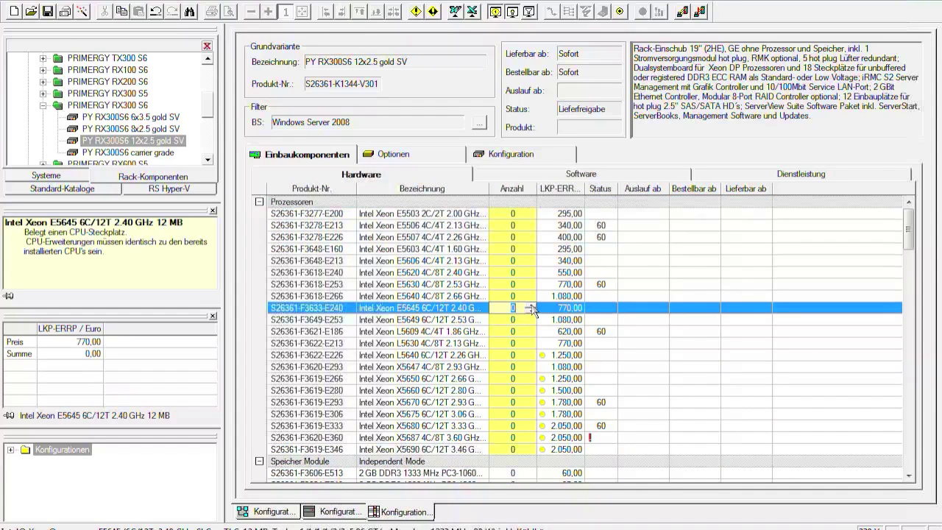
Step: Add one Performance Mode Installation and two SP12GB 3x4 DDR3 1333MHz memory kits to the server
left_click_drag(911, 233, 911, 268)
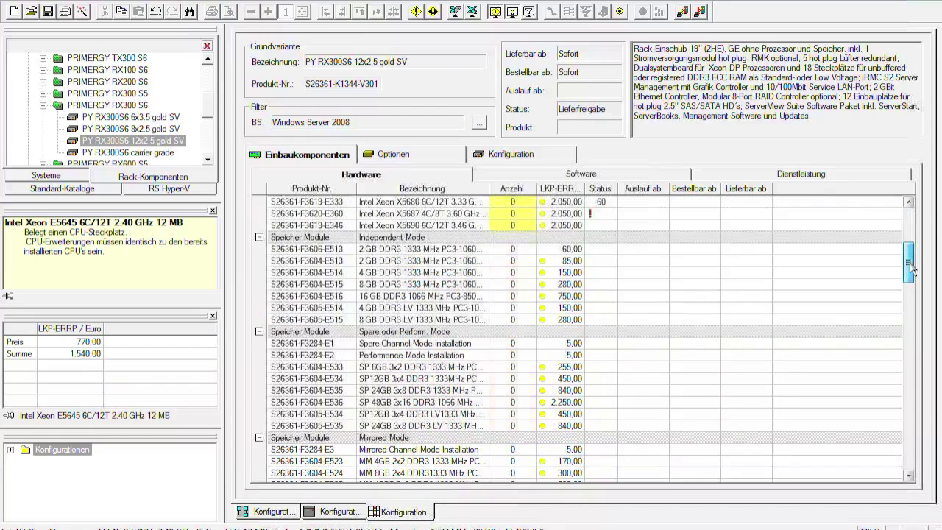
left_click(512, 358)
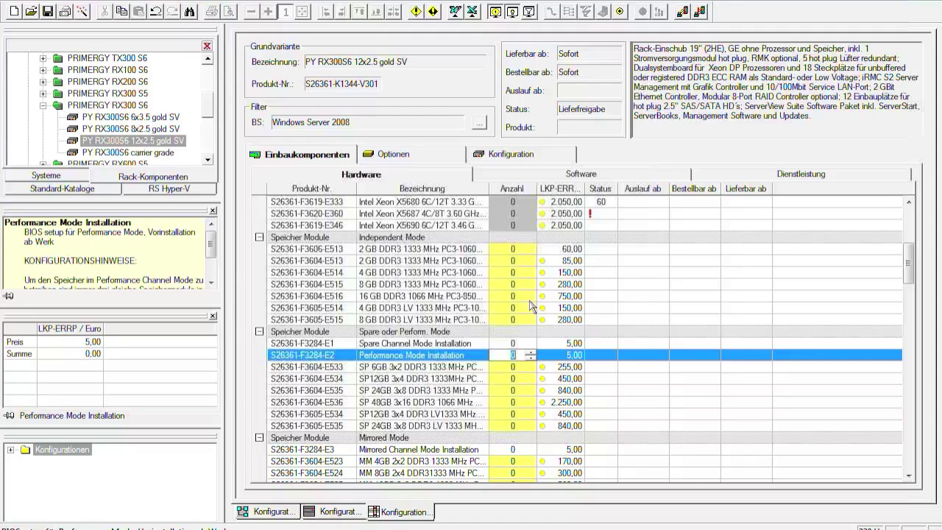
left_click(531, 354)
left_click(526, 381)
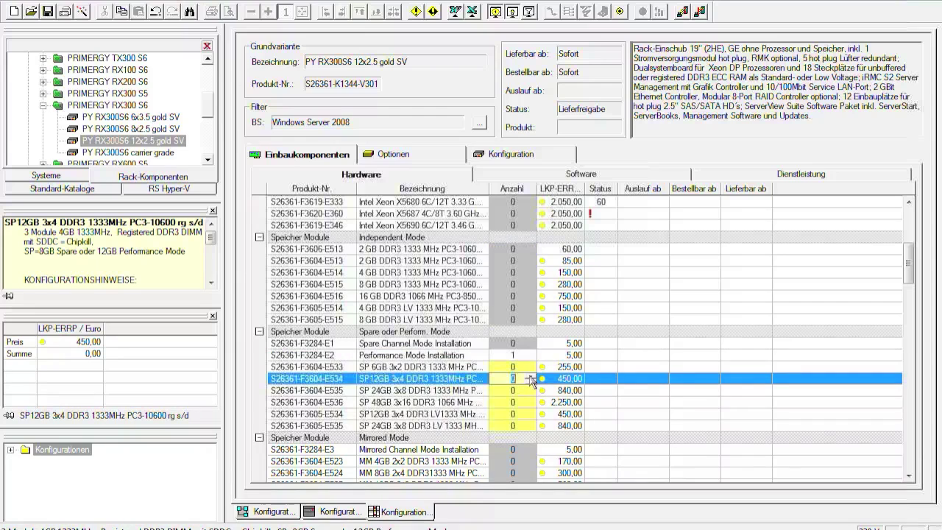
left_click(525, 376)
left_click(525, 377)
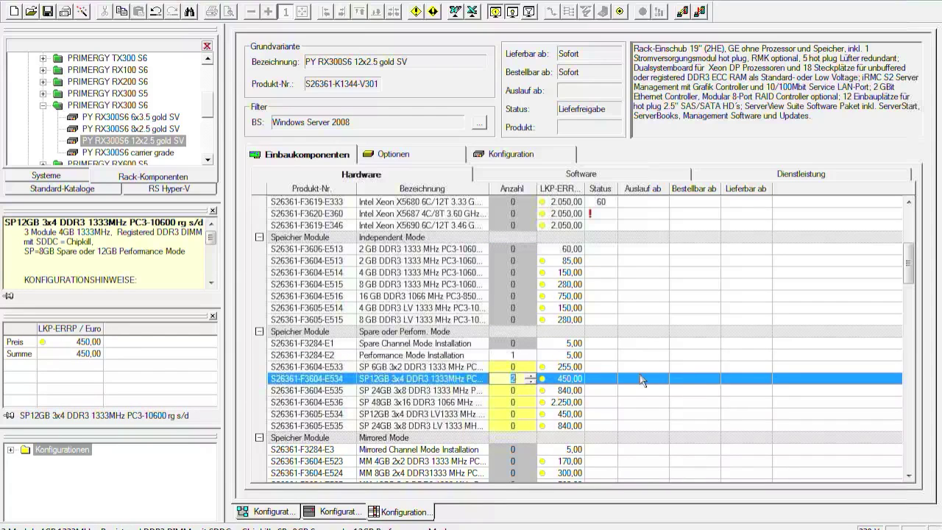
left_click(677, 391)
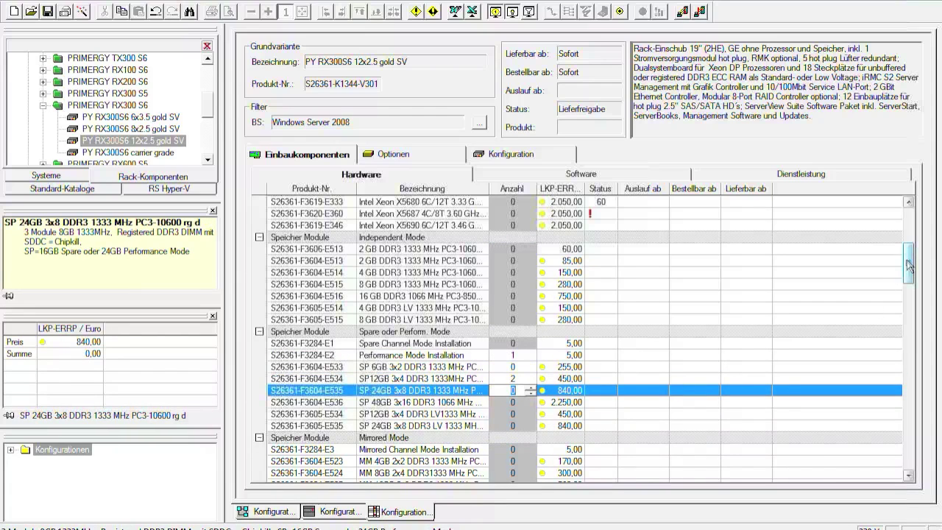
Step: Add one DVD-RW supermulti slimline SATA drive to the server
left_click_drag(909, 263, 910, 307)
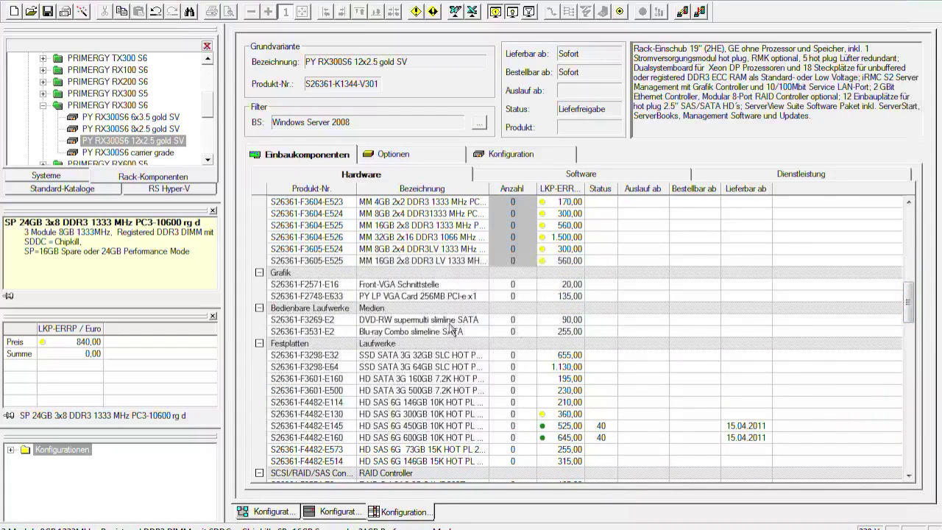
left_click(531, 324)
left_click(531, 321)
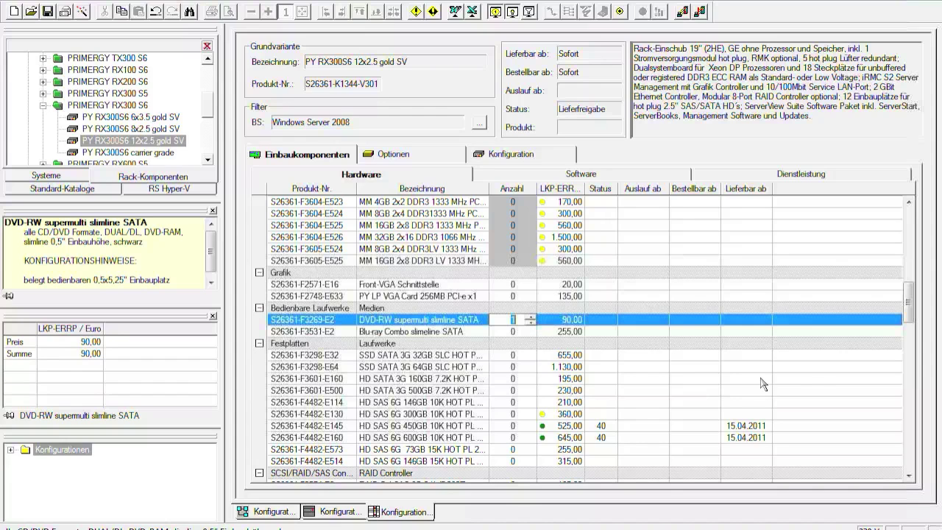
Step: Add two HD SAS 6G 300GB 10K hot-plug hard disks to the server
left_click_drag(910, 315, 632, 383)
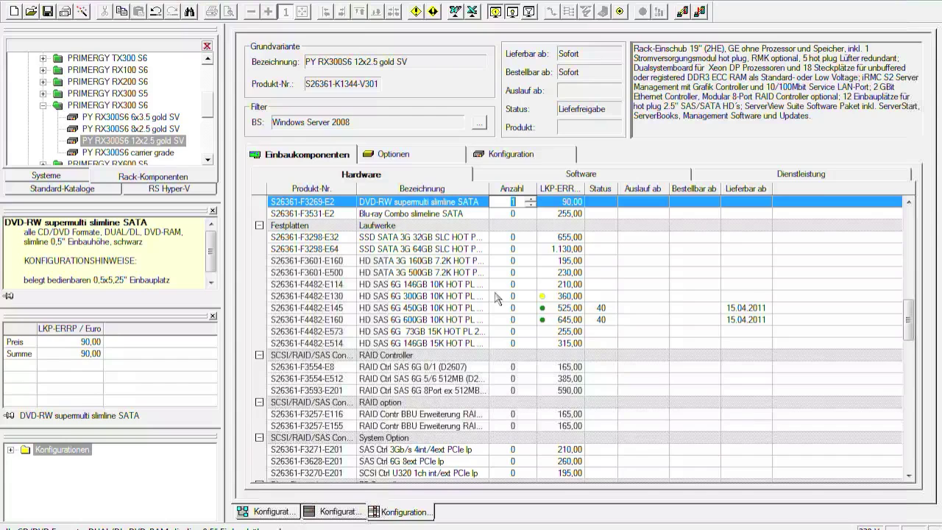
left_click(532, 297)
left_click(531, 294)
left_click(531, 294)
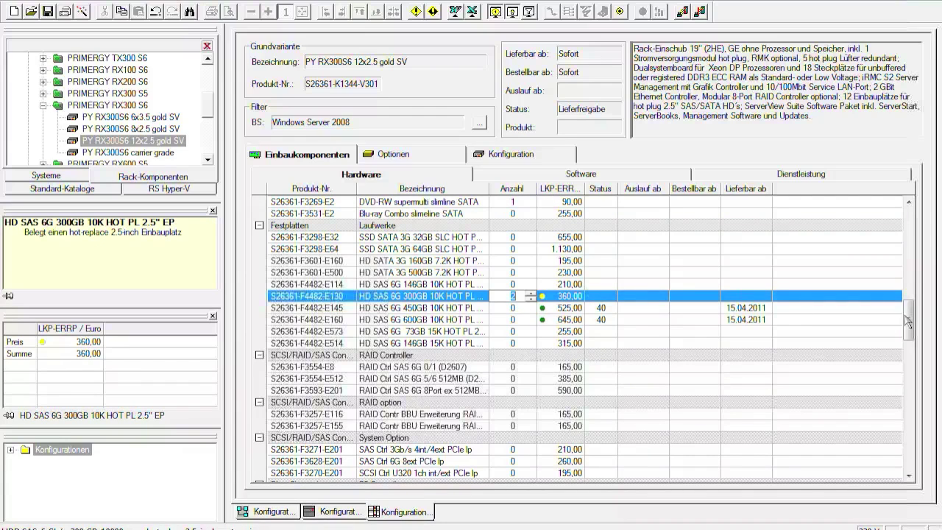
Step: Add one RAID Ctrl SAS 6G 5/6 512MB (D2616) and one RAID Contr BBU Erweiterung RAID 5/6 V16
scroll(681, 343, "down", 1)
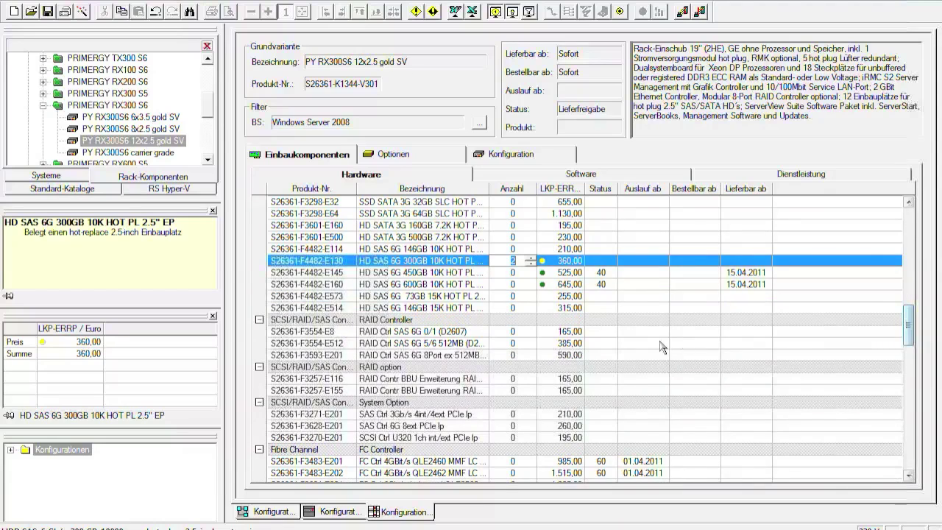
left_click(466, 333)
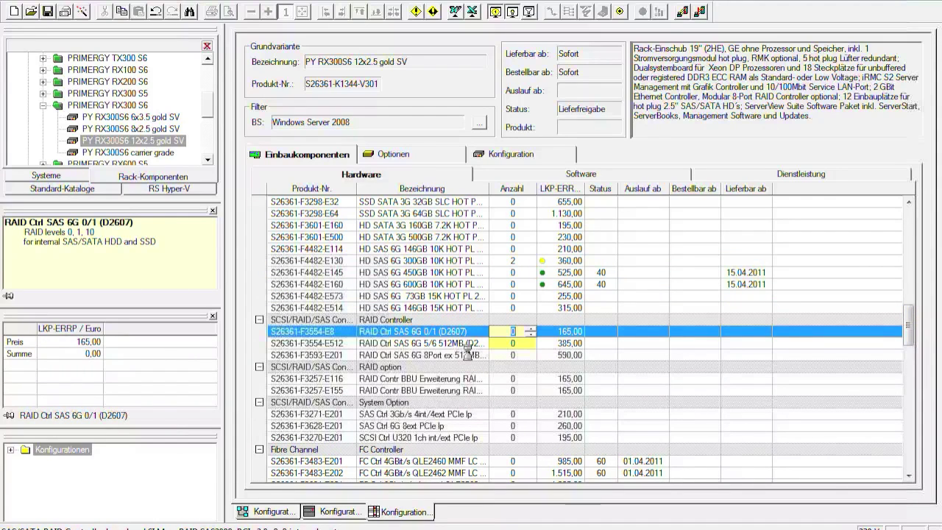
left_click(460, 344)
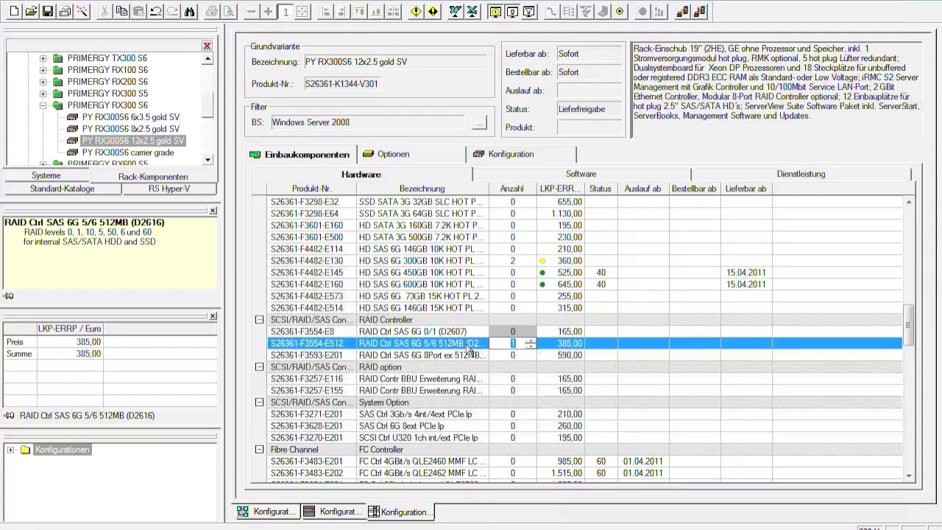
left_click(461, 381)
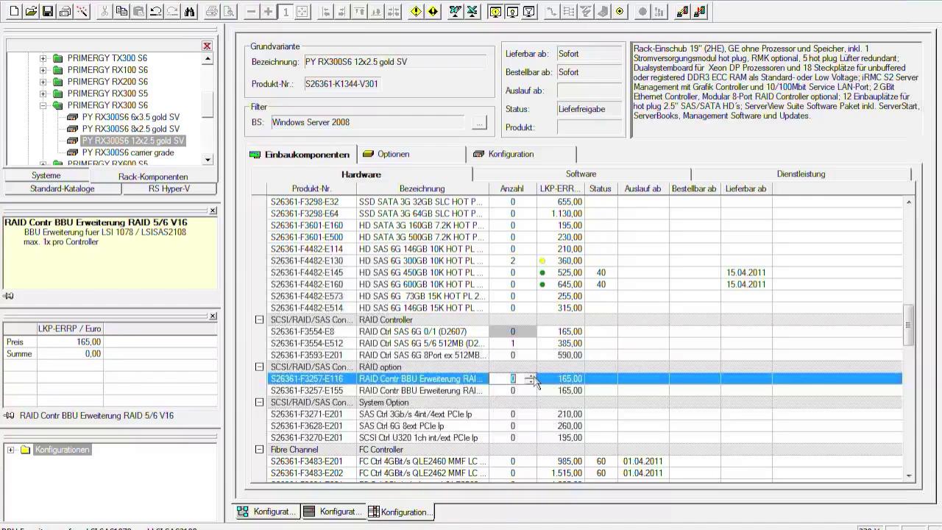
left_click(530, 377)
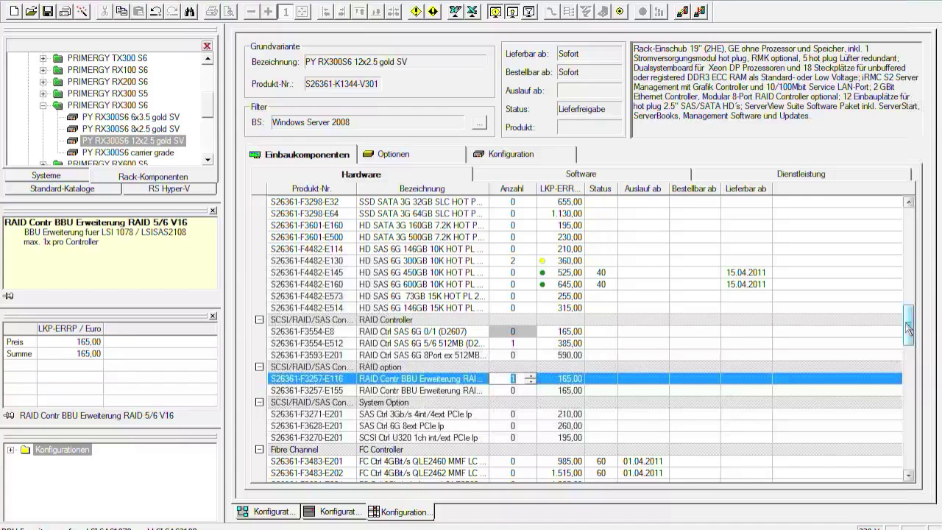
Step: Compare the two rack mount kits and add one RMK-F1_1-2U Server kit plus one Kabelmagmt. fuer 19" PC-Rack
left_click_drag(910, 335, 911, 396)
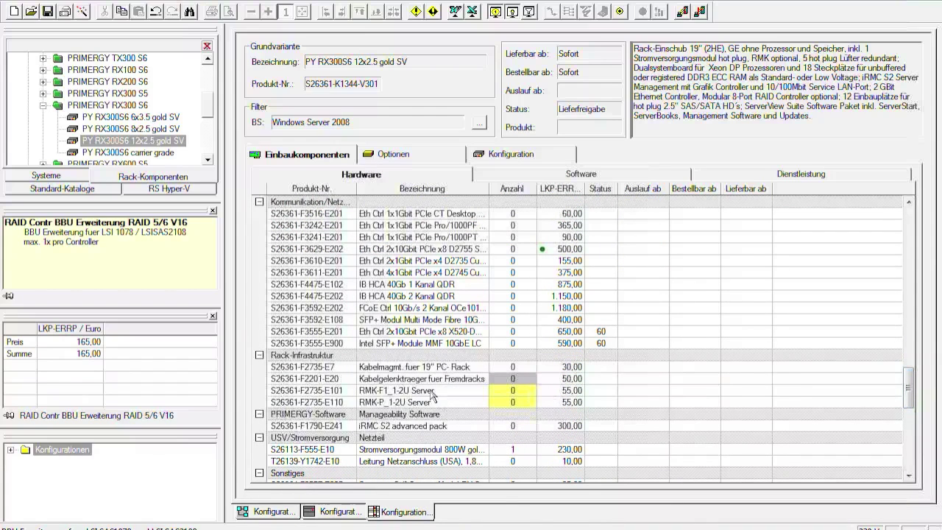
left_click(430, 395)
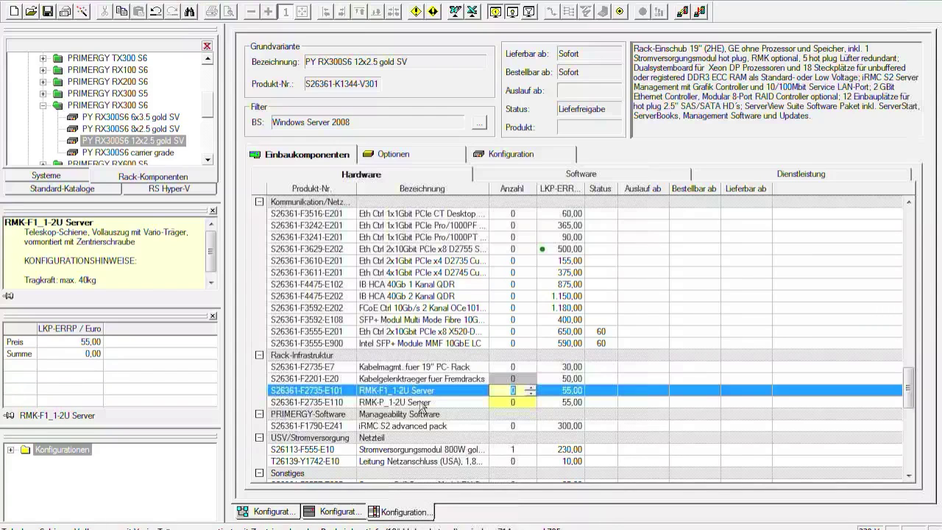
left_click(423, 404)
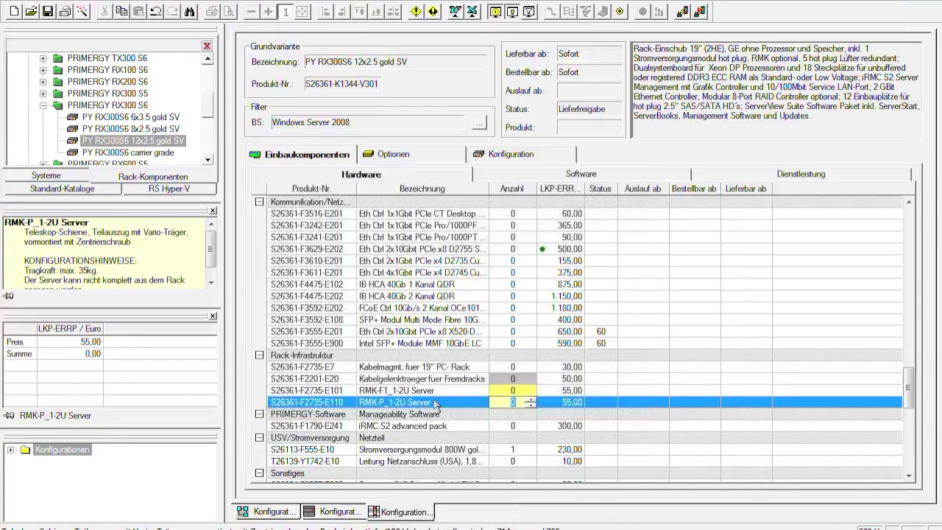
left_click(446, 390)
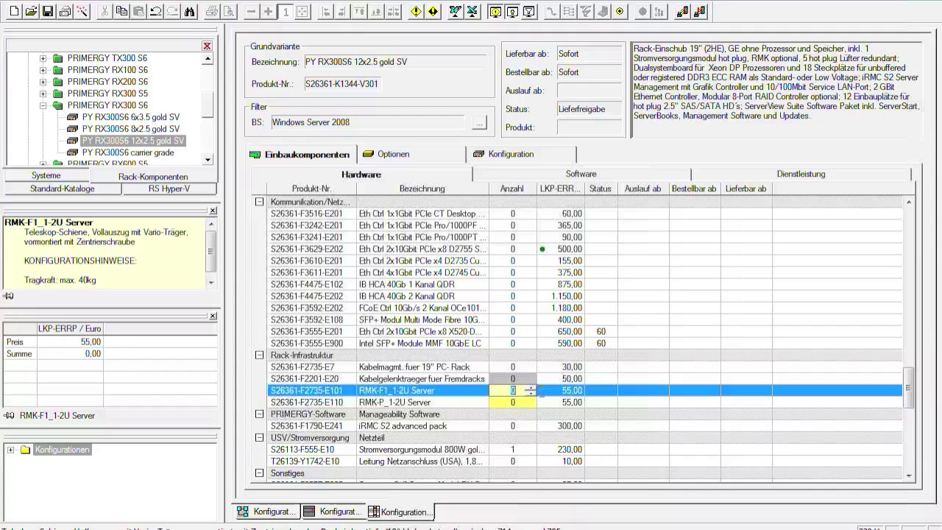
left_click(531, 388)
left_click(472, 367)
left_click(530, 364)
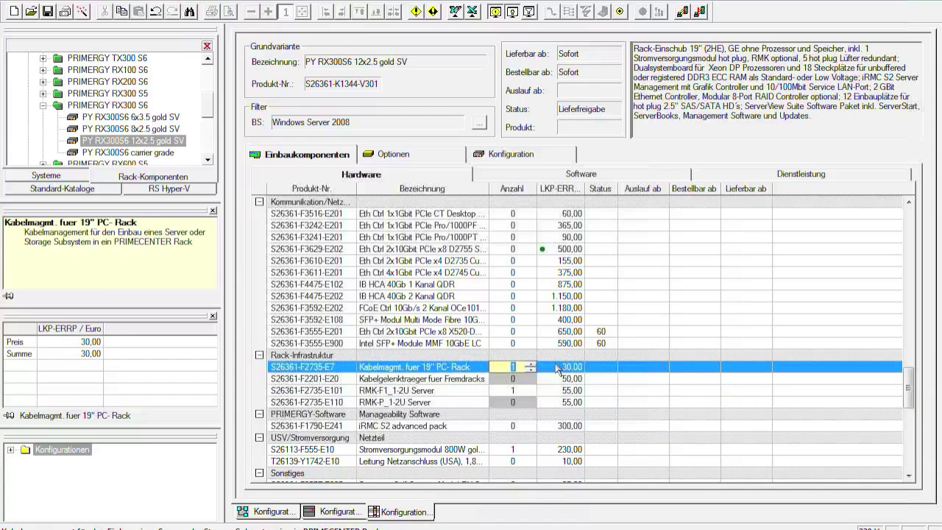
left_click_drag(912, 385, 911, 400)
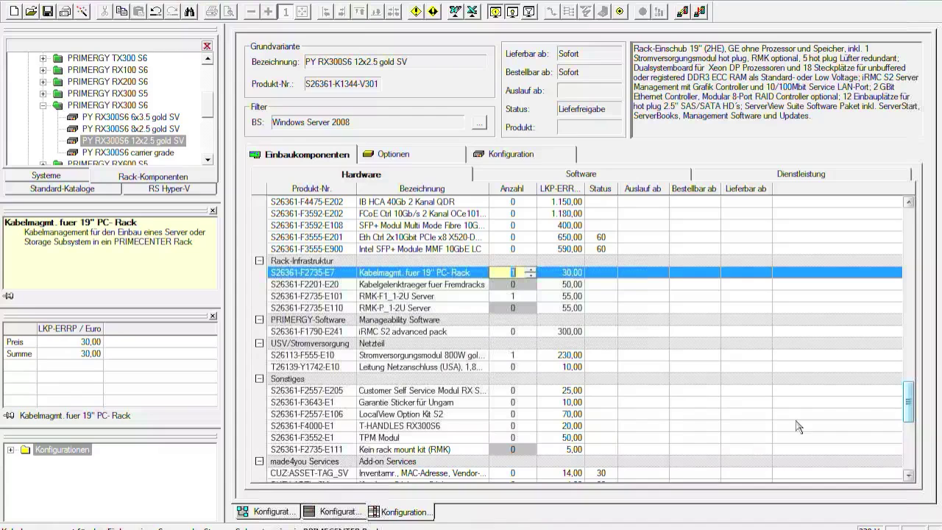
Step: Return to the rack layout and mount an ETERNUS DX80 BASE 2x FC Controller 4G2P directly beneath the server
left_click(355, 512)
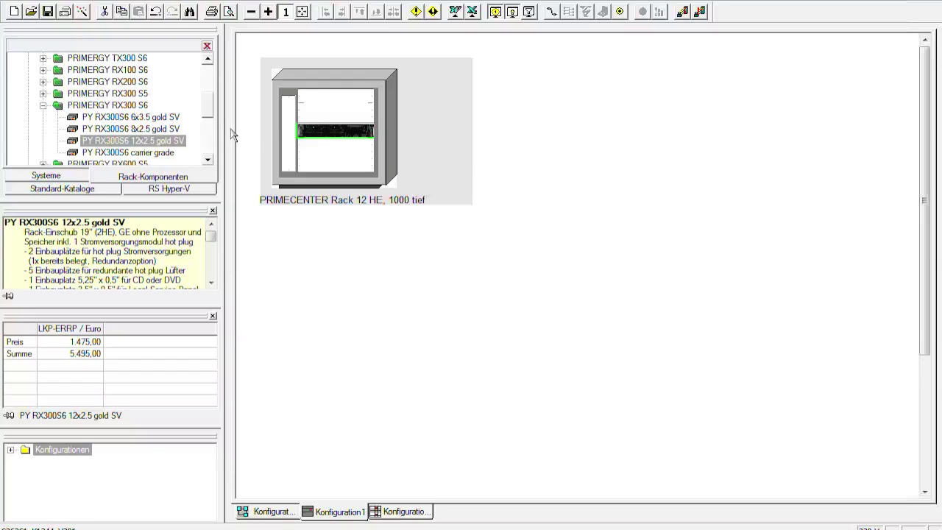
left_click(43, 105)
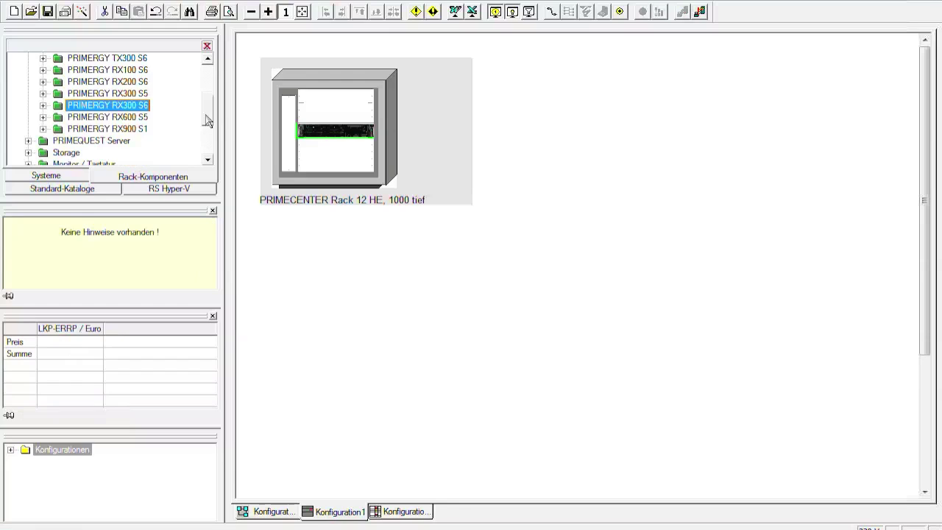
scroll(208, 121, "down", 1)
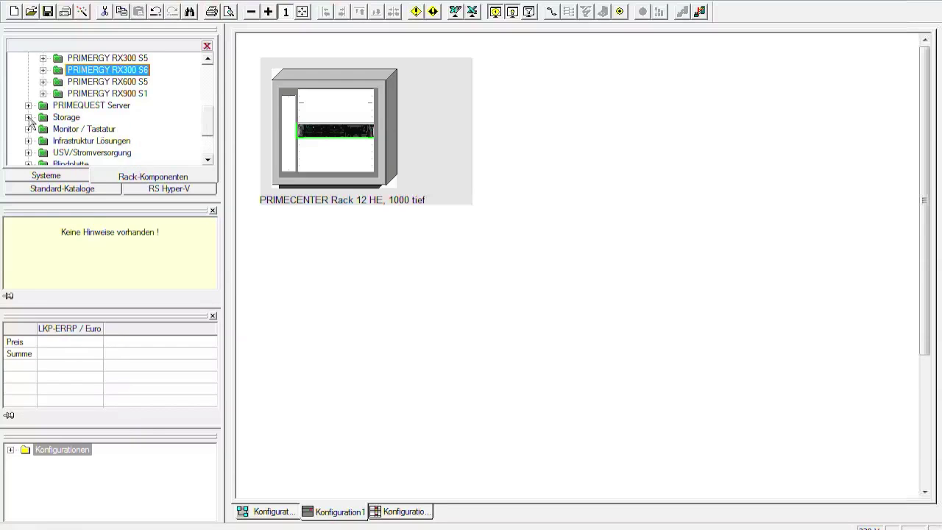
left_click(28, 117)
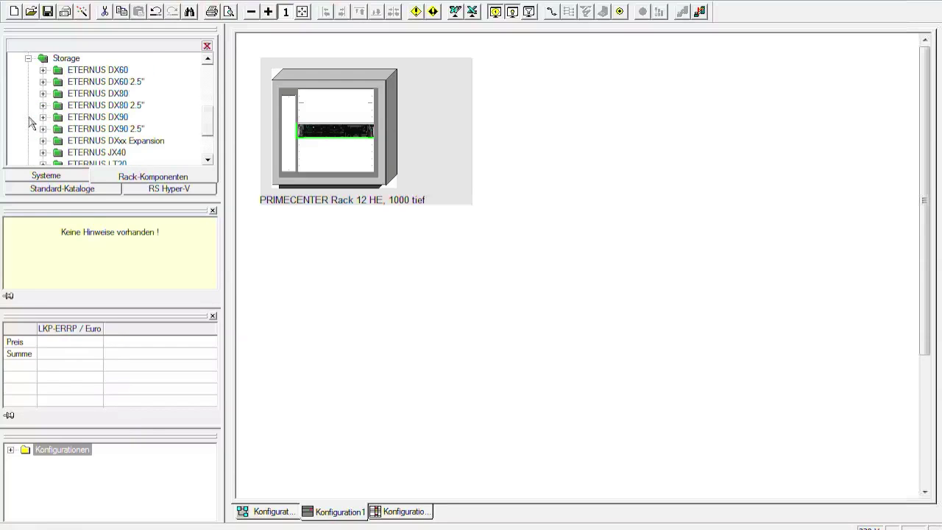
double_click(107, 95)
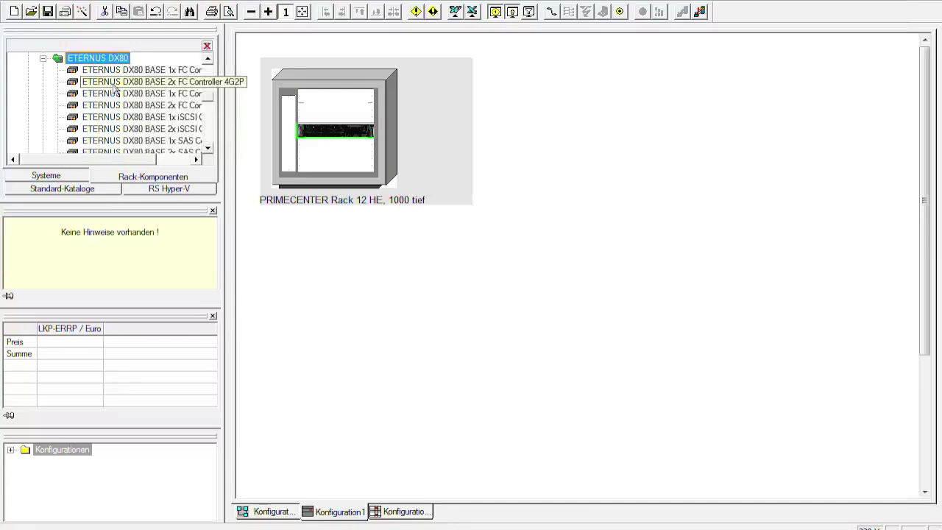
left_click_drag(115, 86, 308, 148)
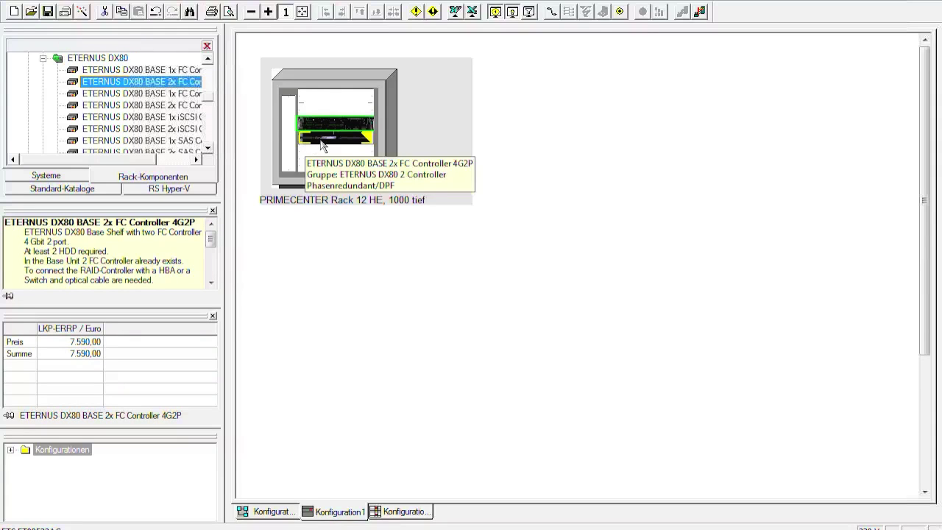
Step: Open the ETERNUS DX80 component configuration and equip it with ten DX SAS HD 300GB 15k drives
double_click(332, 148)
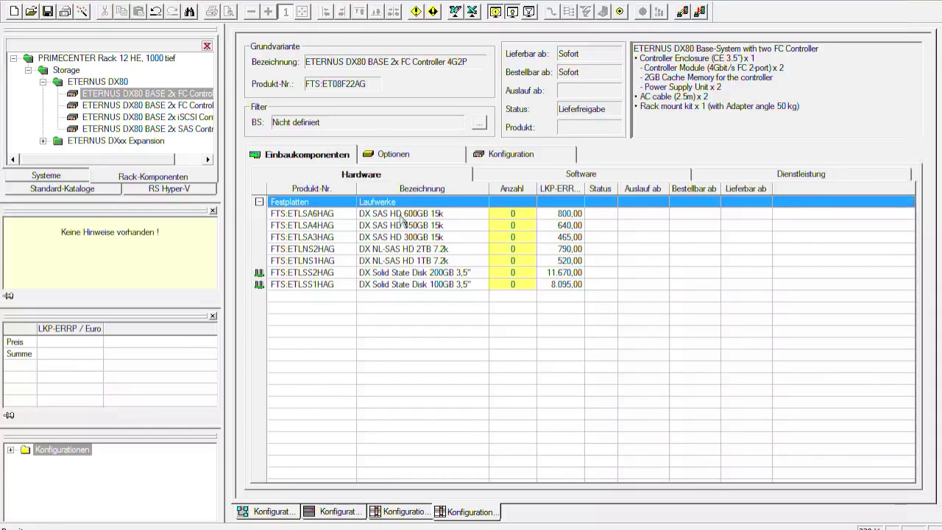
left_click(527, 237)
left_click(530, 234)
left_click(530, 234)
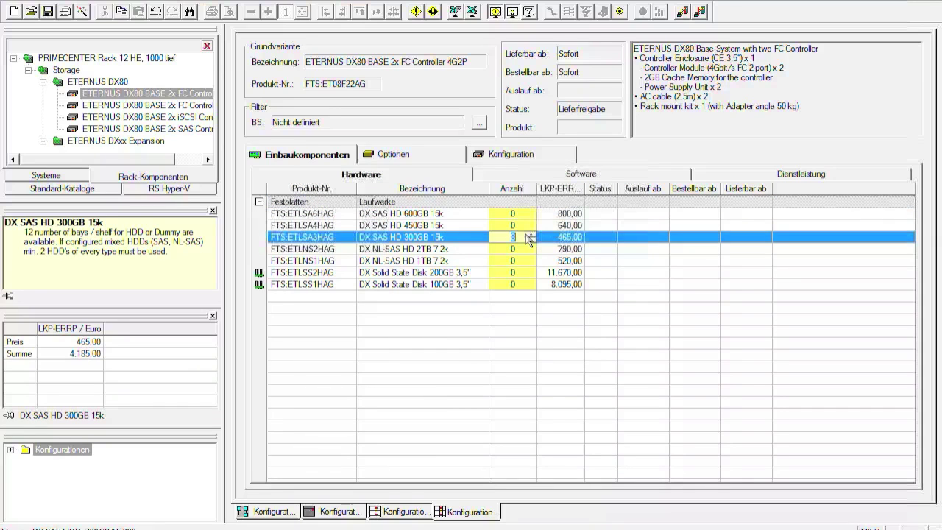
left_click(436, 341)
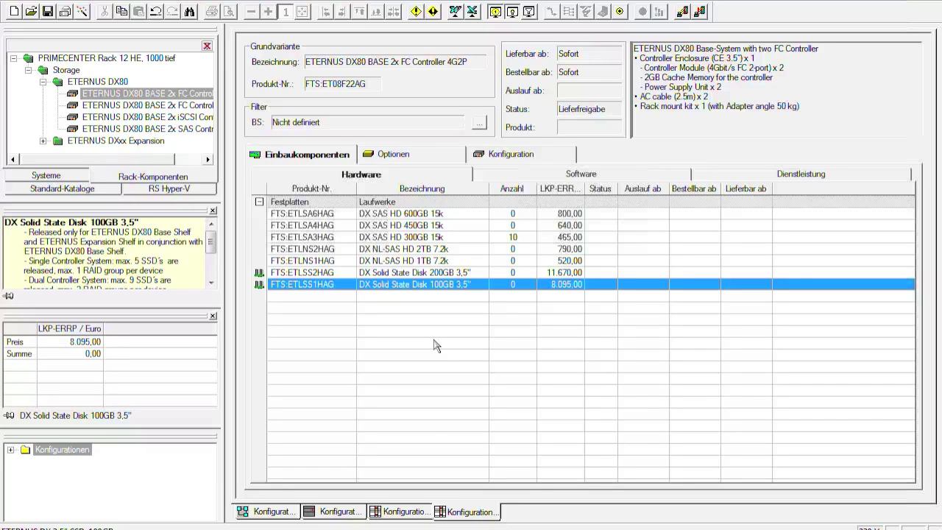
Step: Return to the rack layout and copy the equipped PY RX300S6 12x2.5 gold SV server
left_click(415, 513)
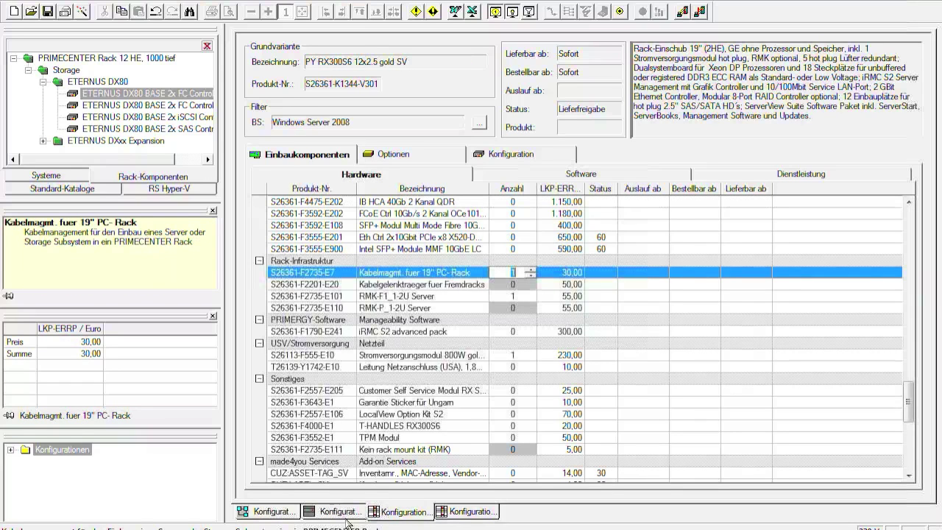
left_click(343, 512)
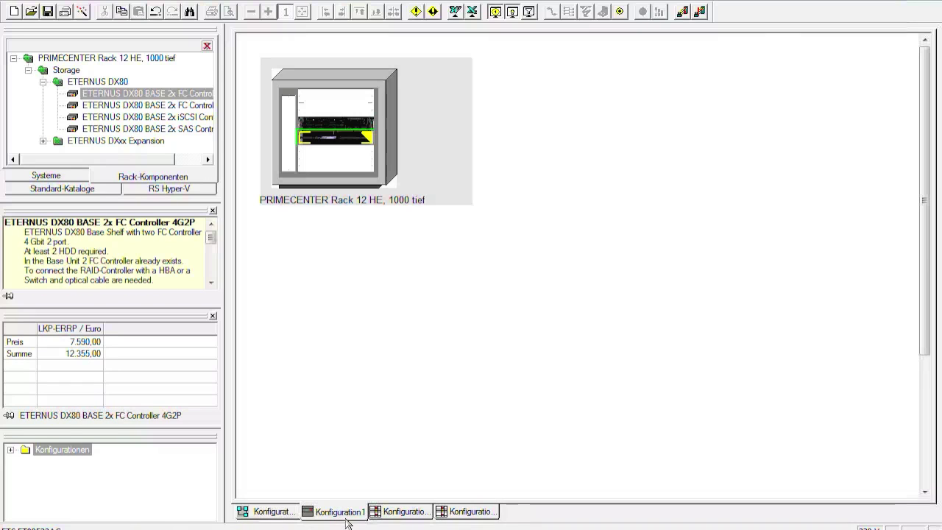
left_click(354, 125)
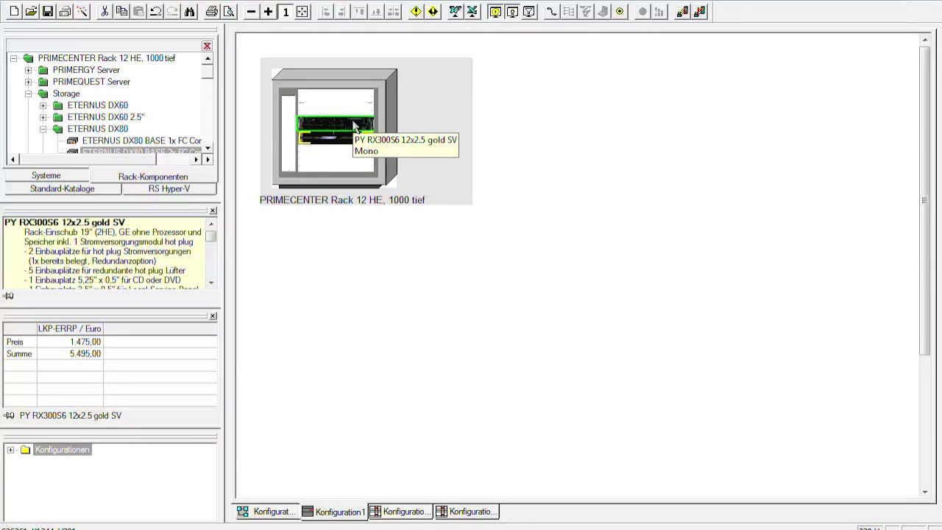
right_click(355, 126)
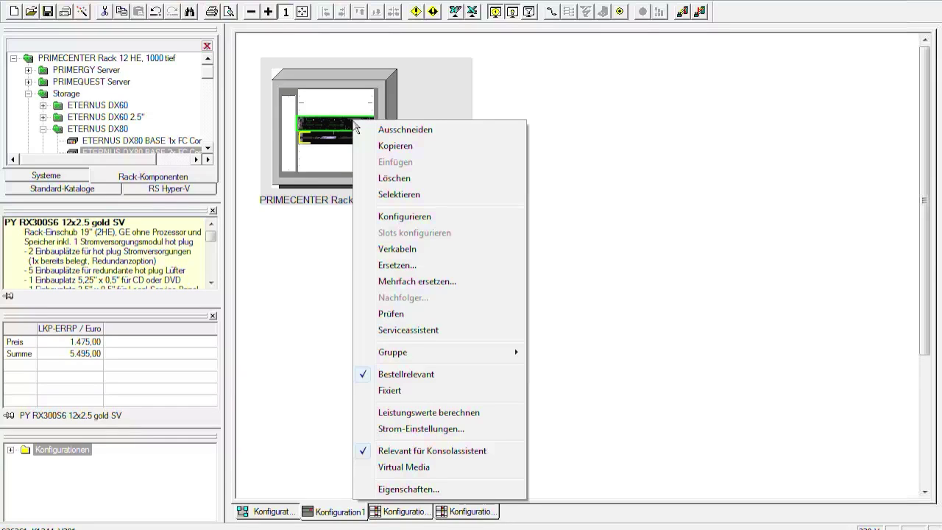
left_click(396, 145)
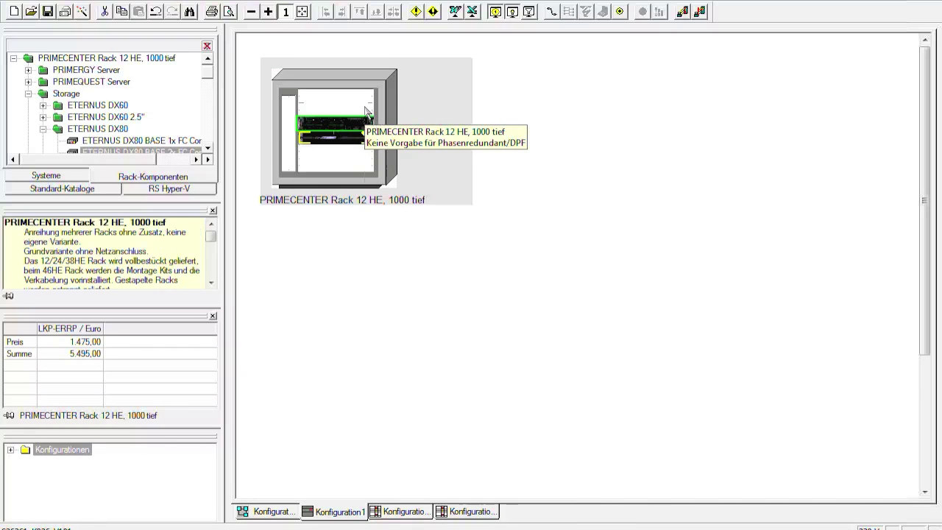
Step: Paste the copied server into the rack as PY RX300S6 12x2.5 gold SV_1 and place it directly above the first server
right_click(365, 119)
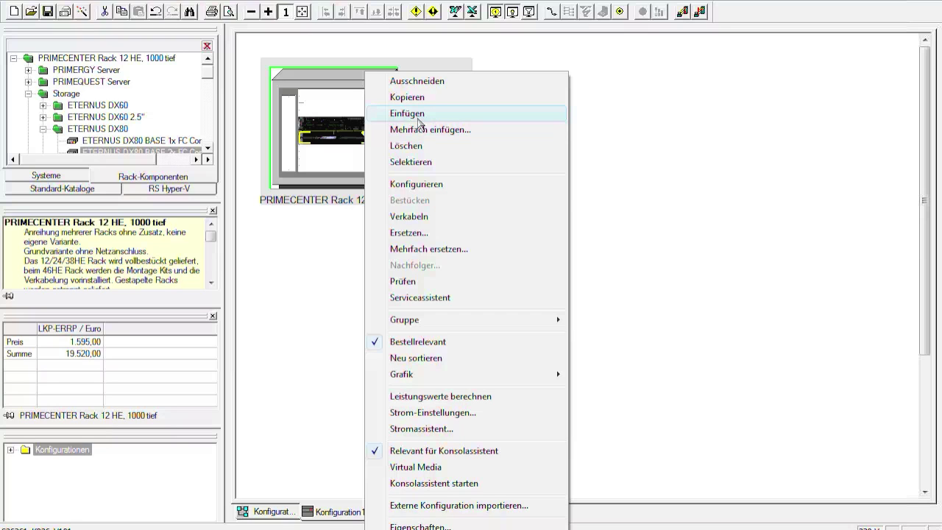
left_click(418, 115)
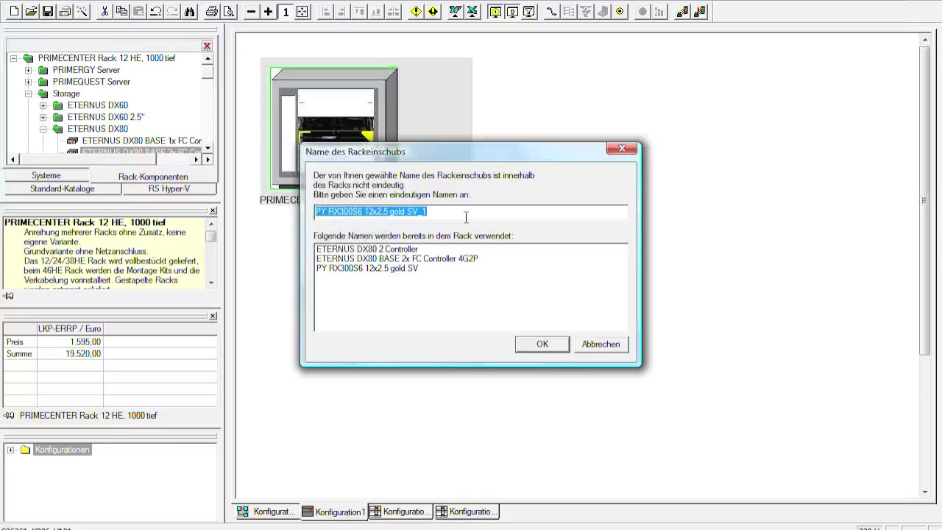
left_click(464, 219)
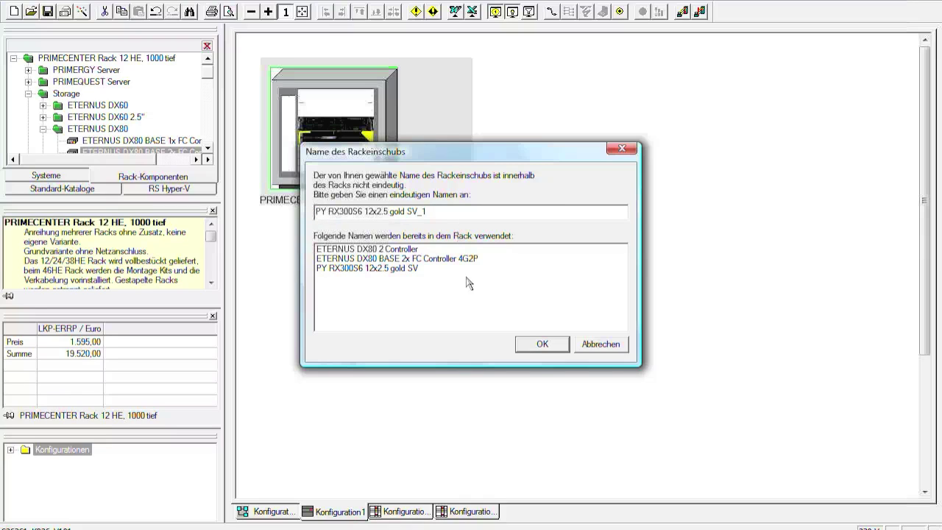
left_click(541, 345)
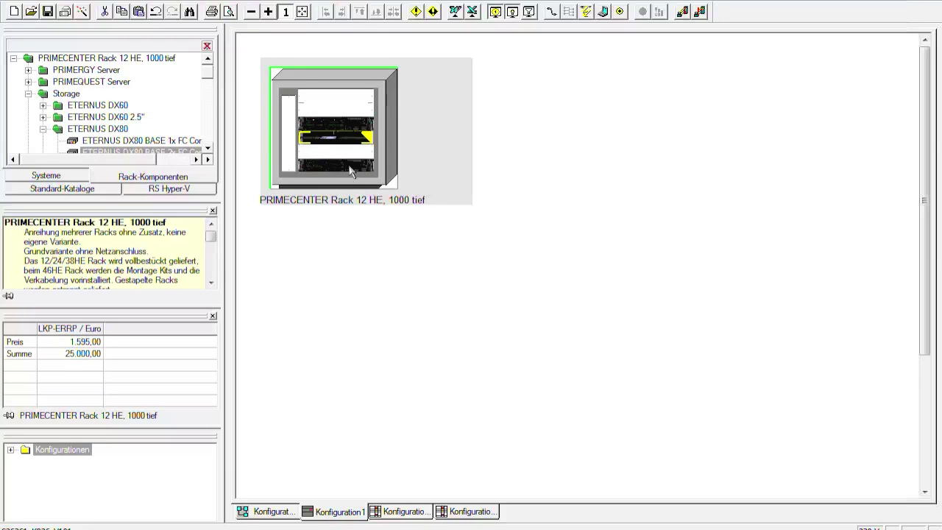
left_click_drag(351, 170, 358, 120)
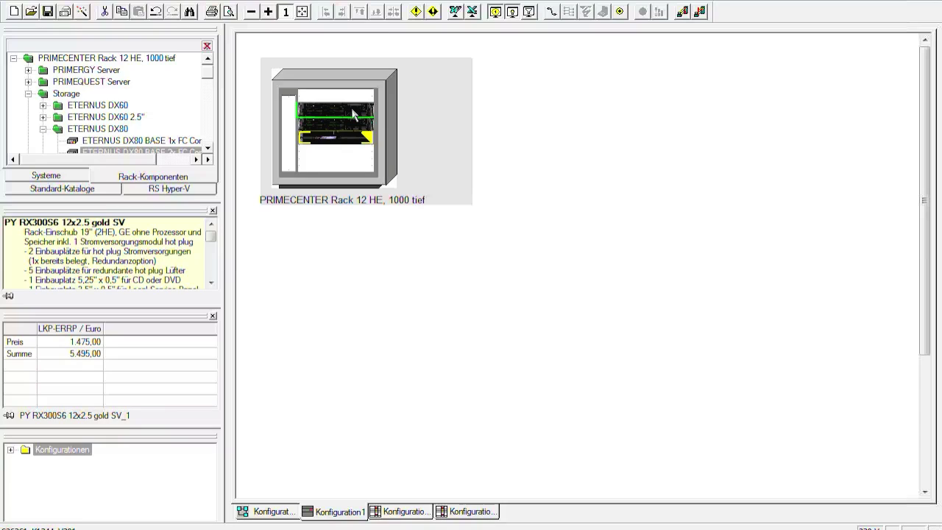
left_click(455, 129)
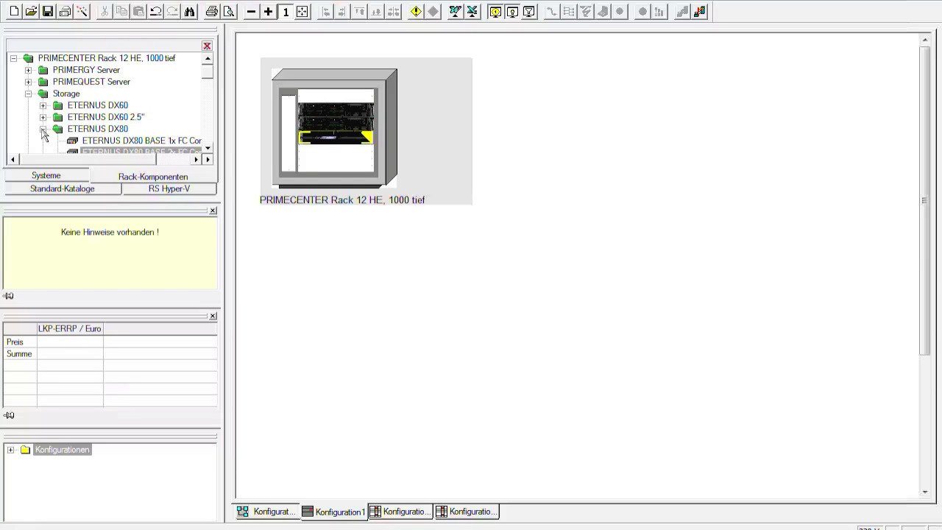
Step: Mount a Konsolswitch KVM S2-0411 in the rack's vertical side bay and an RC25 43cm/17" TFT 1U D/US Deutsch console above the servers
left_click(42, 129)
left_click(28, 94)
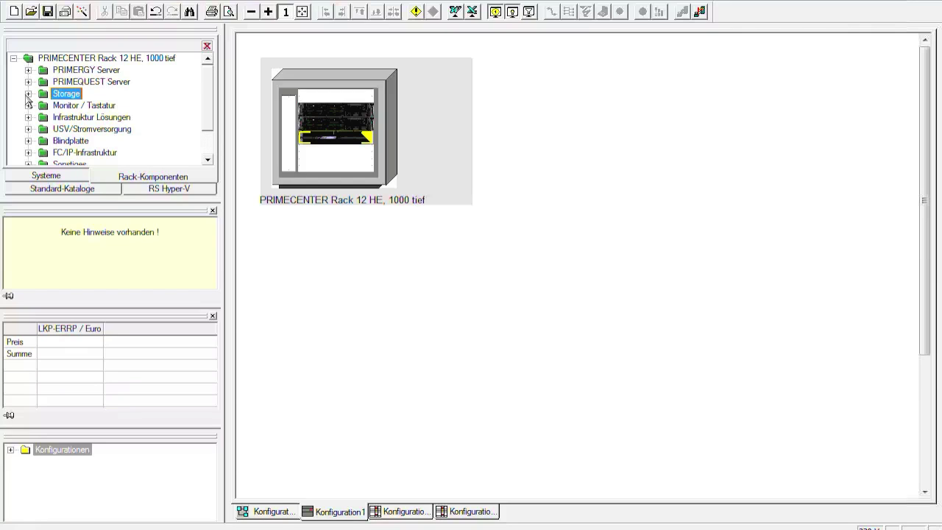
left_click(28, 106)
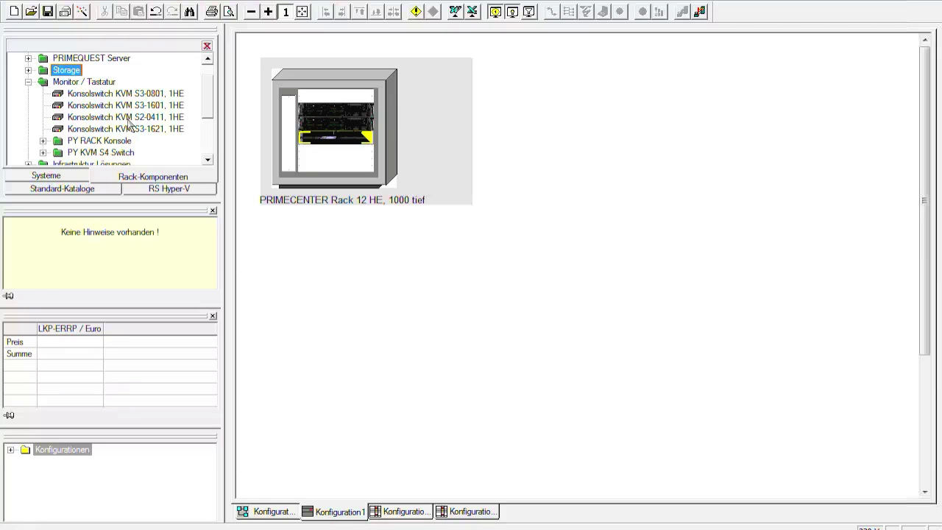
left_click_drag(129, 121, 289, 135)
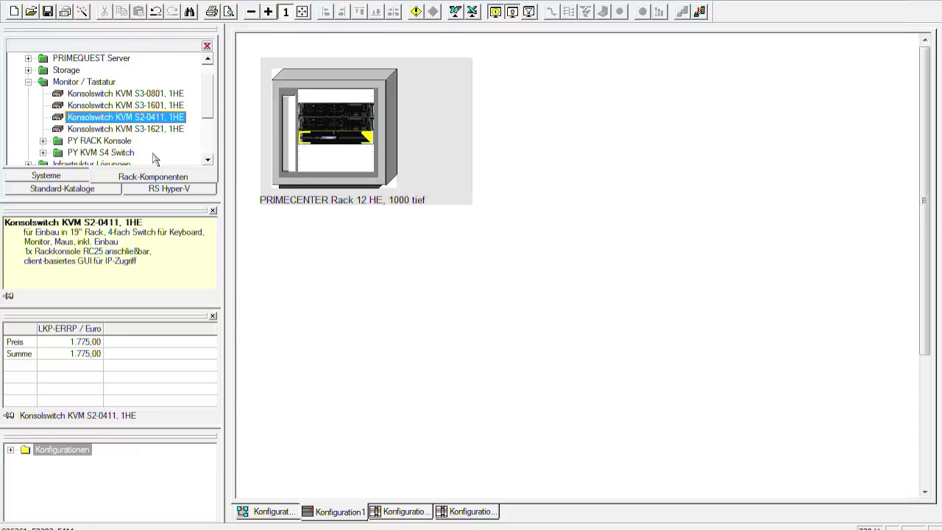
left_click(43, 141)
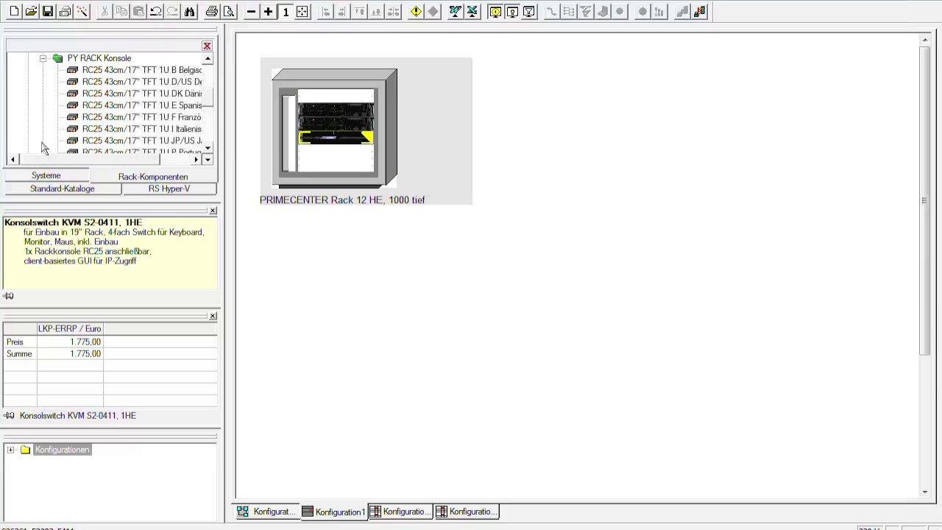
left_click_drag(158, 83, 332, 93)
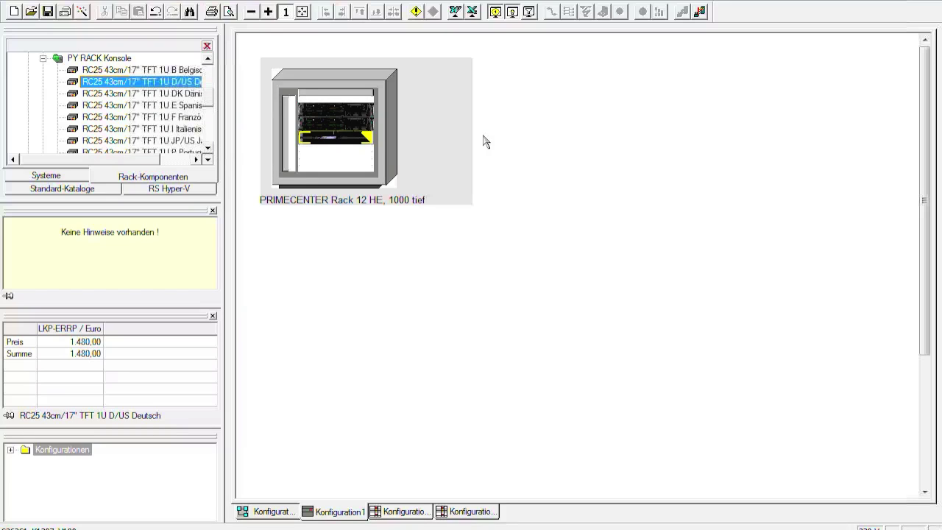
Step: Run the console cabling assistant for the rack and inspect the resulting console switch connections in the cabling view
left_click(431, 143)
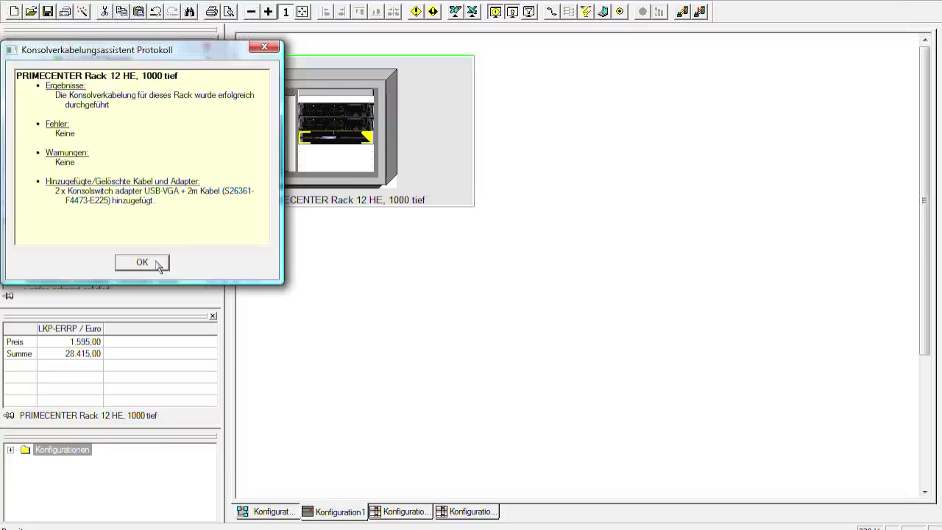
left_click(142, 263)
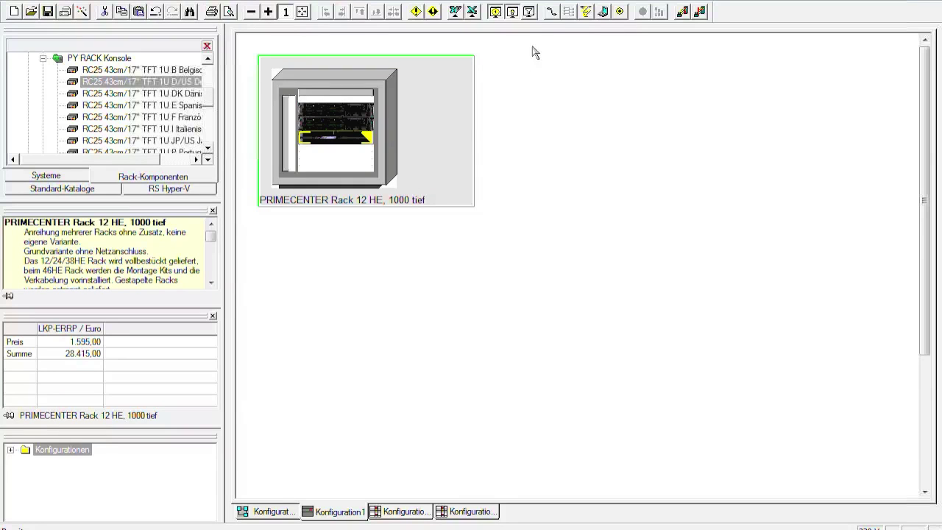
left_click(549, 12)
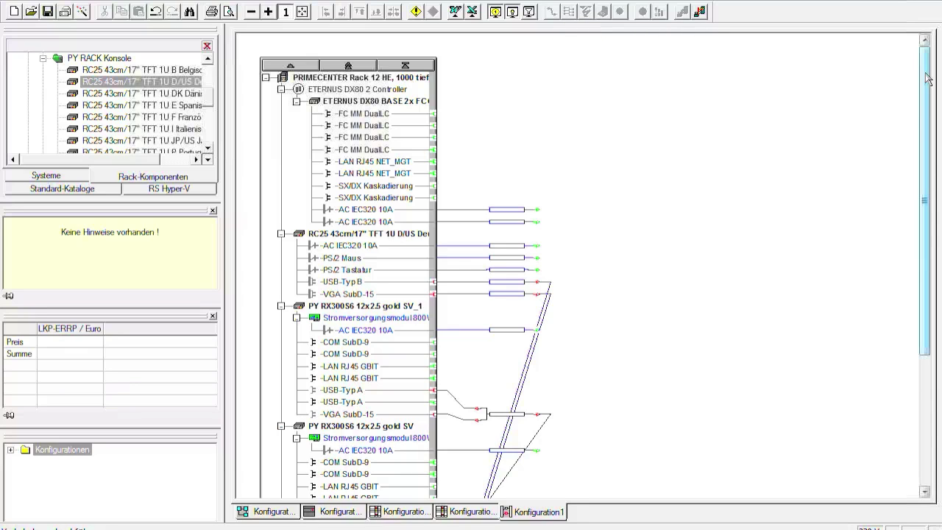
scroll(932, 182, "down", 5)
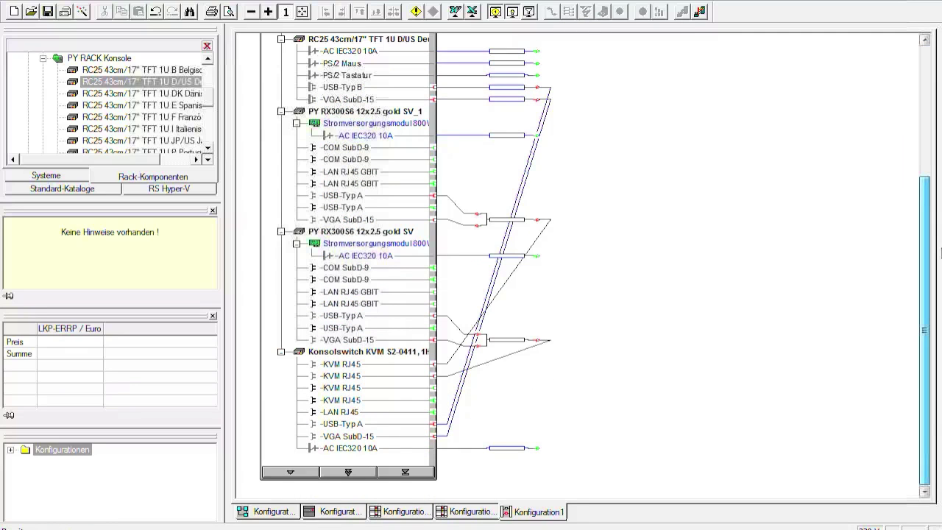
left_click(460, 399)
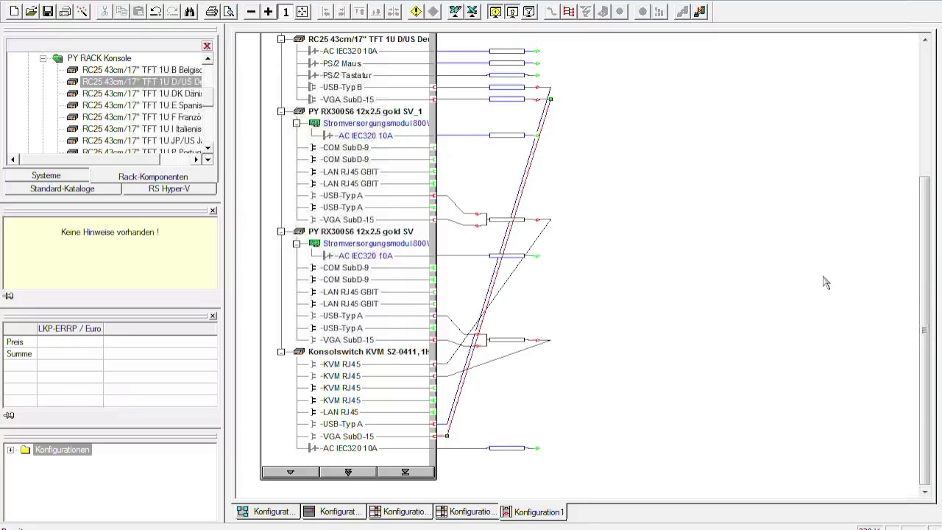
Step: Cable the first ETERNUS DX80 FC port to server SV_1 using an FC Ctrl 8Gb/s 2 Kanal LPe12002 and a 5m LC/LC FC-Kabel OM3
left_click_drag(923, 243, 922, 100)
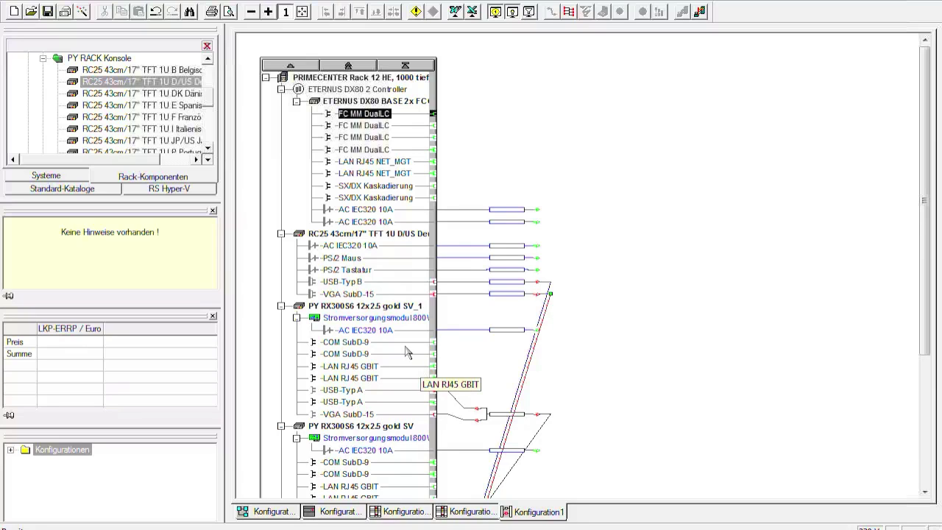
left_click(400, 308)
right_click(399, 309)
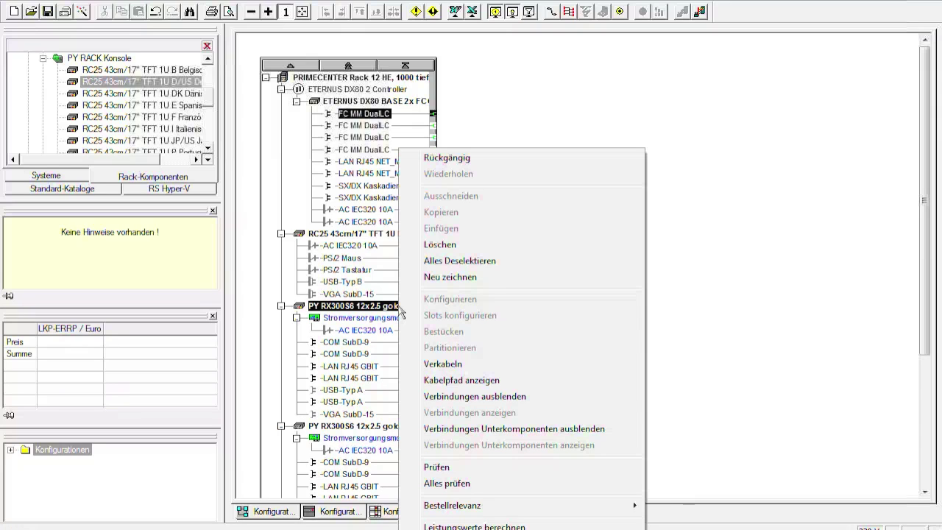
left_click(451, 366)
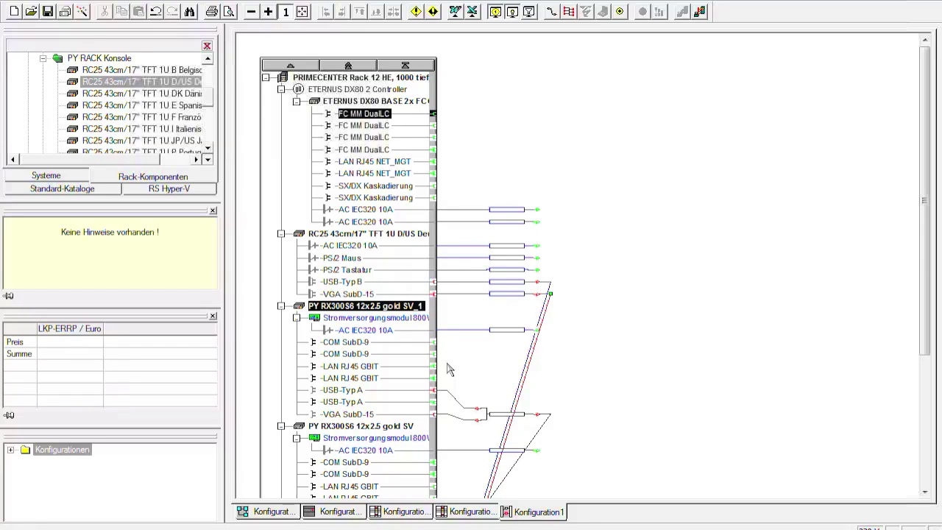
key("Insert")
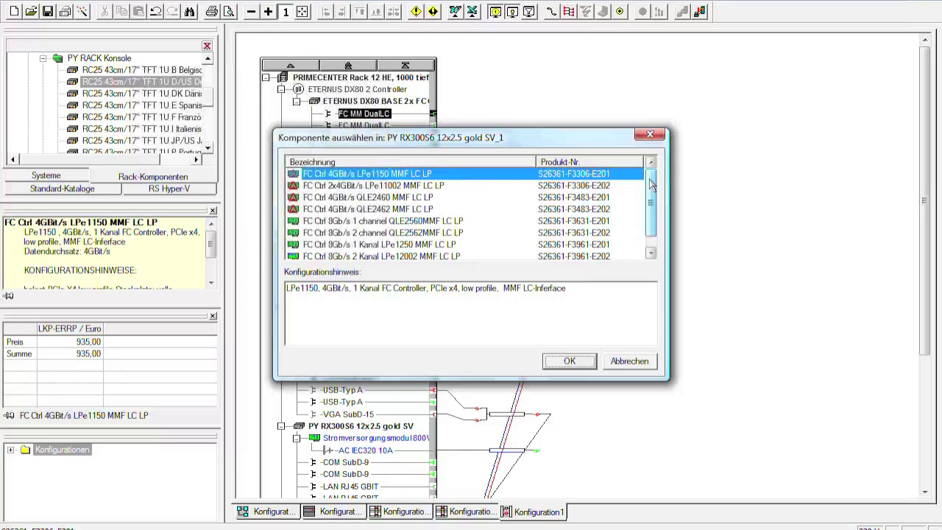
scroll(651, 184, "down", 1)
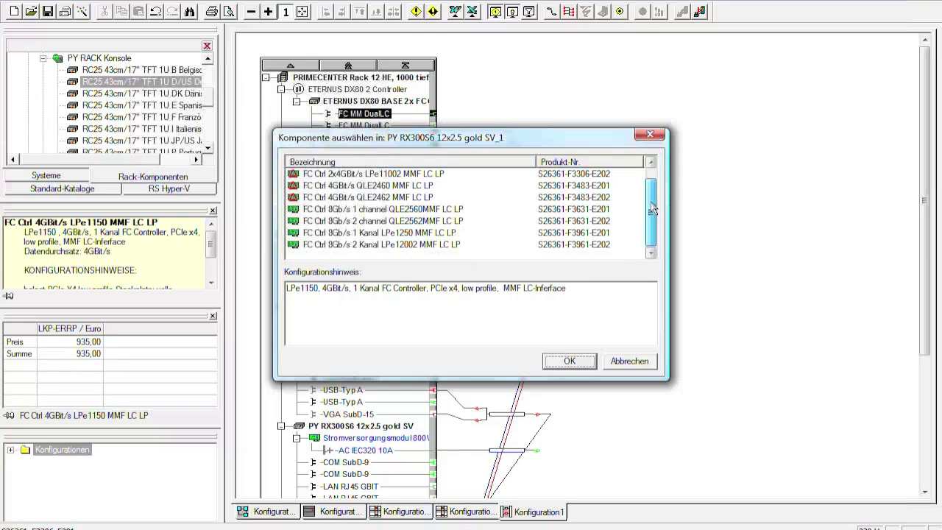
left_click(403, 249)
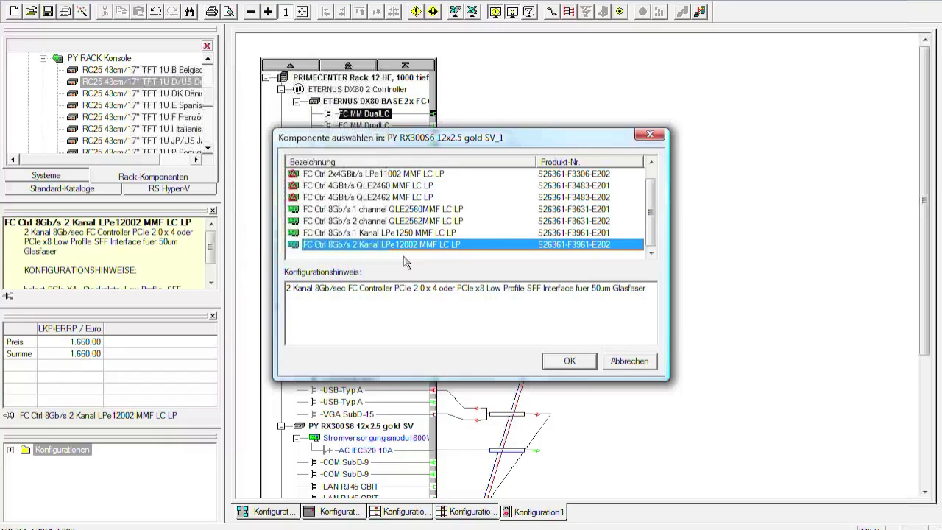
left_click(571, 362)
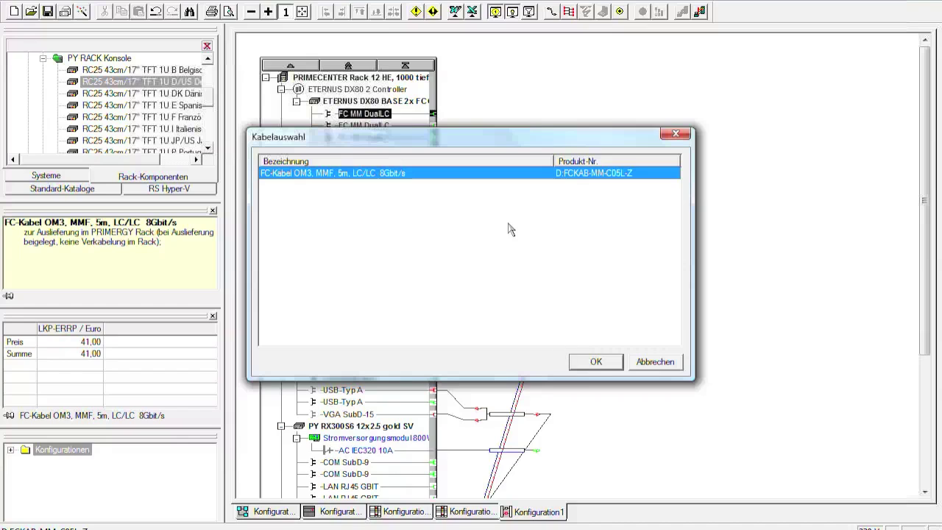
left_click(597, 361)
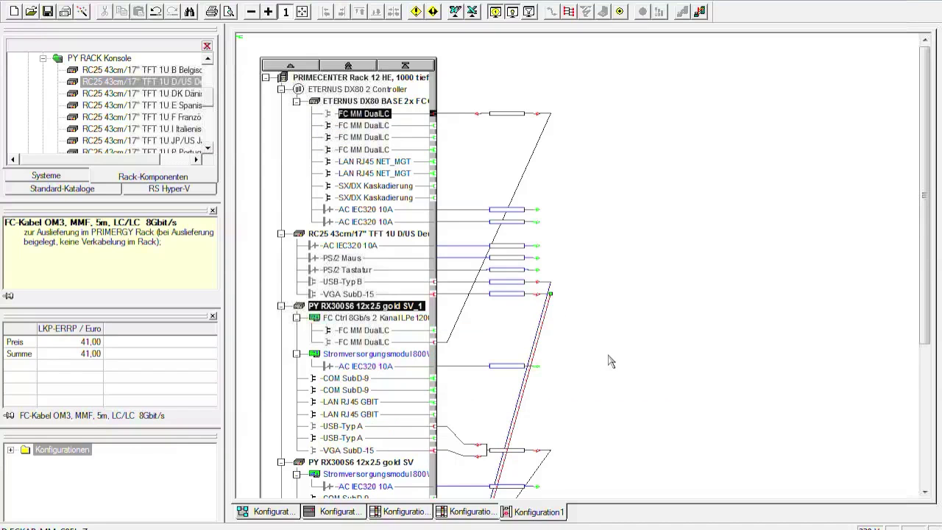
Step: Cable the third ETERNUS DX80 FC port to server SV using an FC Ctrl 8Gb/s 2 Kanal LPe12002 and a 5m LC/LC FC-Kabel OM3
left_click_drag(930, 231, 929, 275)
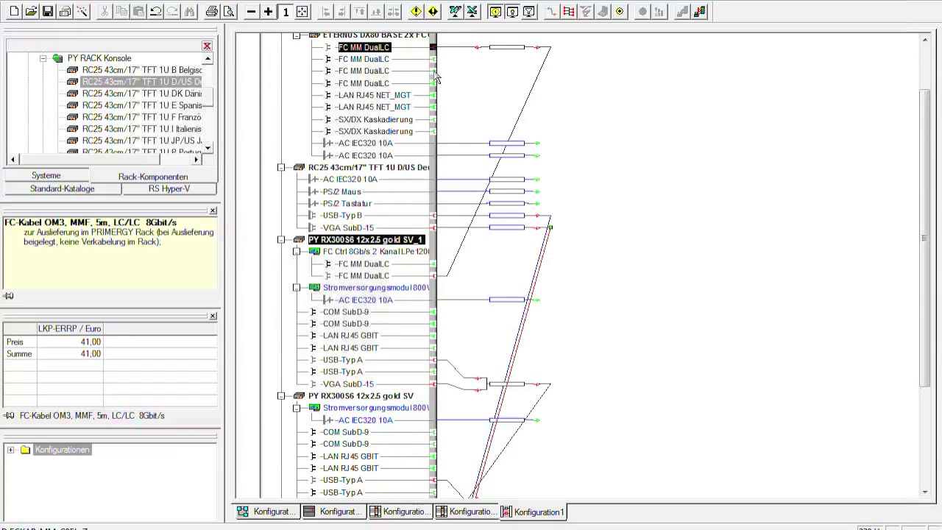
left_click(434, 71)
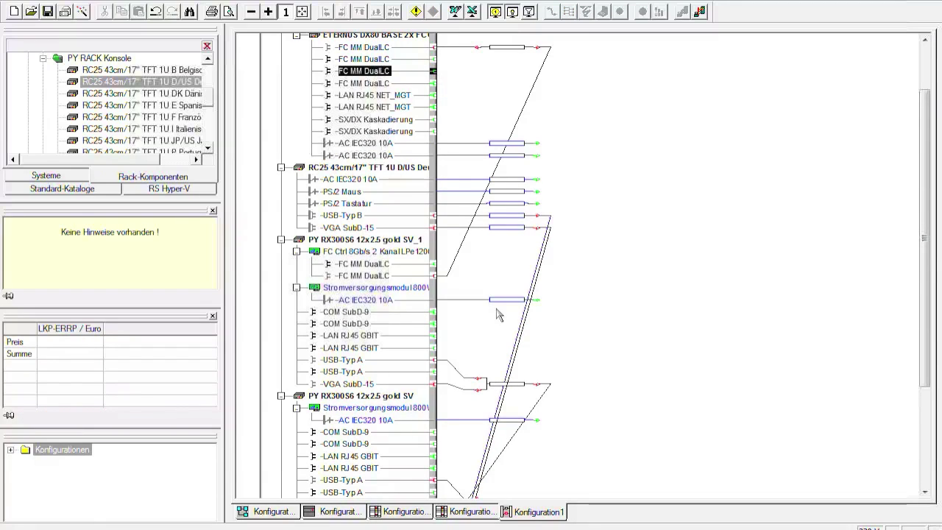
left_click(388, 398)
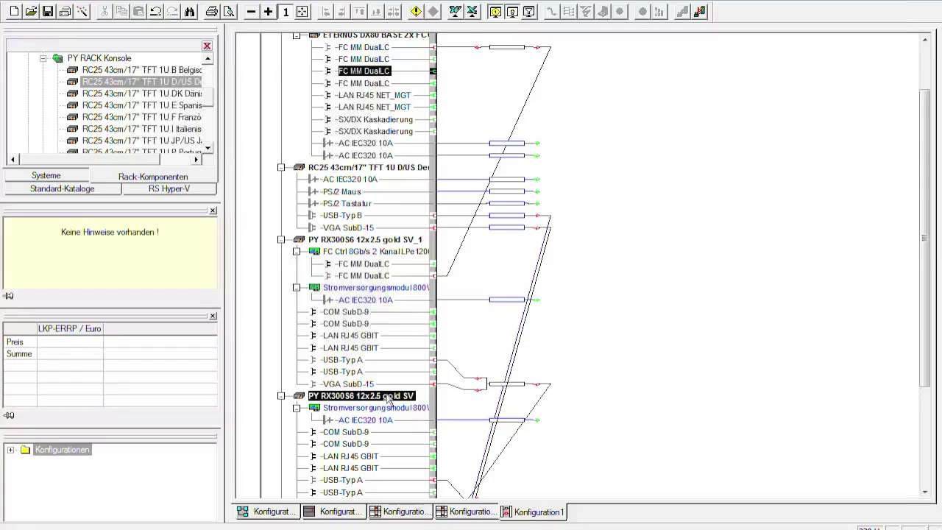
right_click(389, 399)
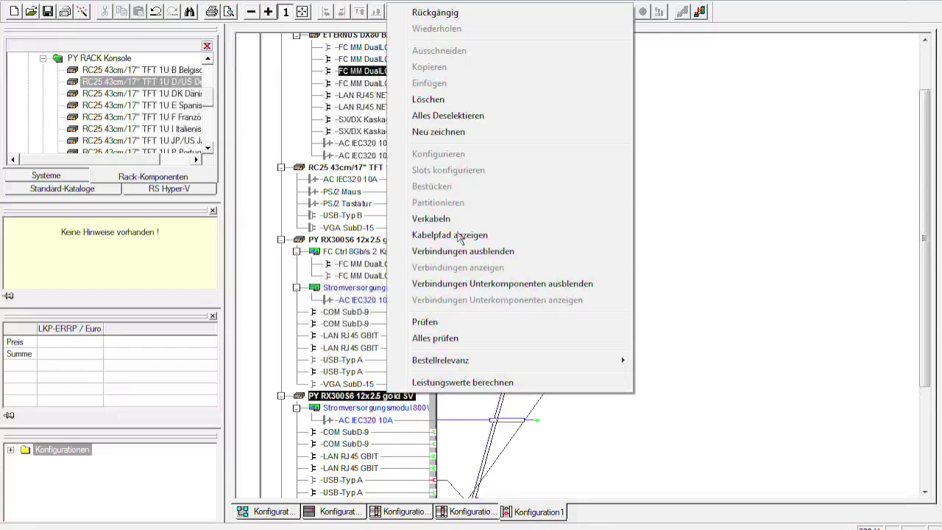
left_click(480, 219)
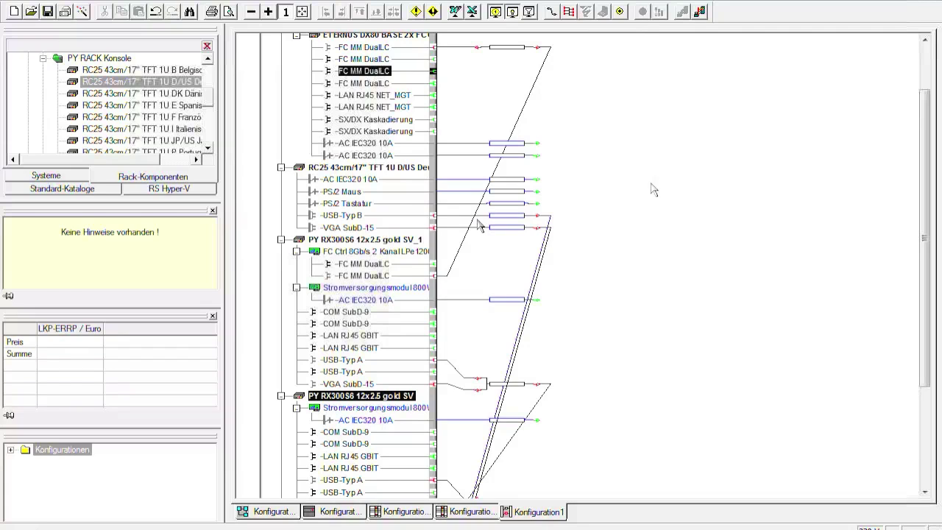
scroll(653, 236, "down", 1)
left_click(421, 244)
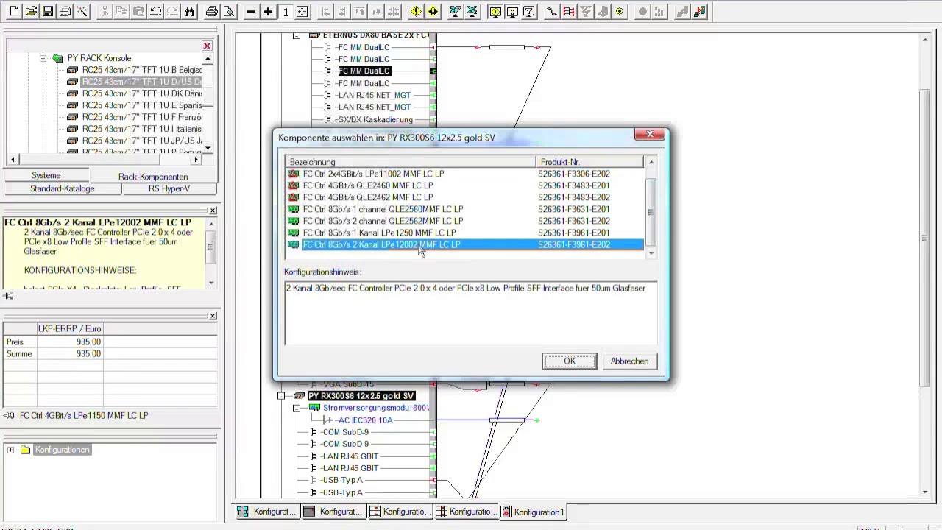
left_click(571, 364)
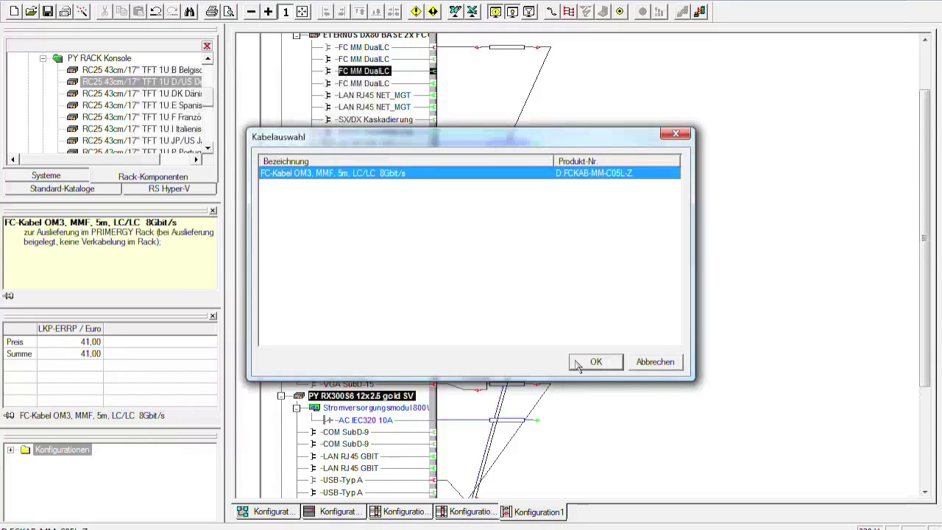
left_click(589, 362)
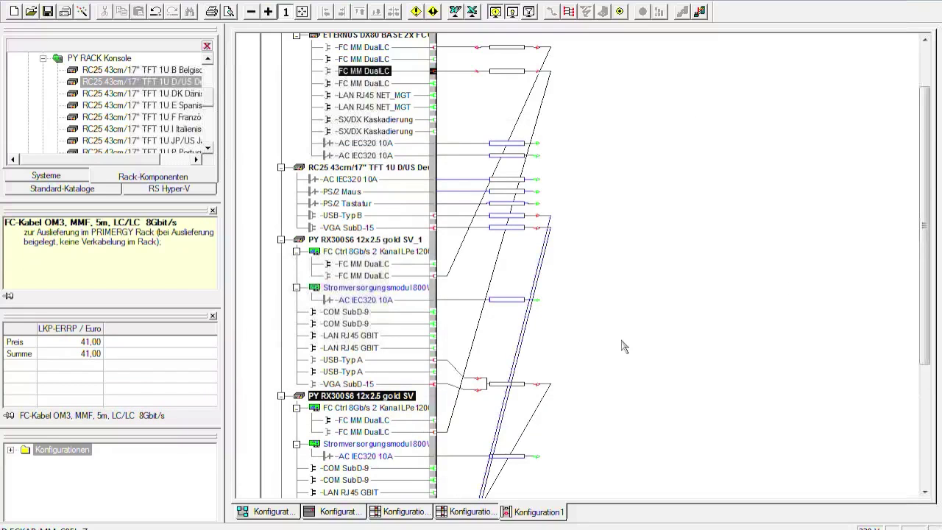
left_click_drag(924, 145, 914, 106)
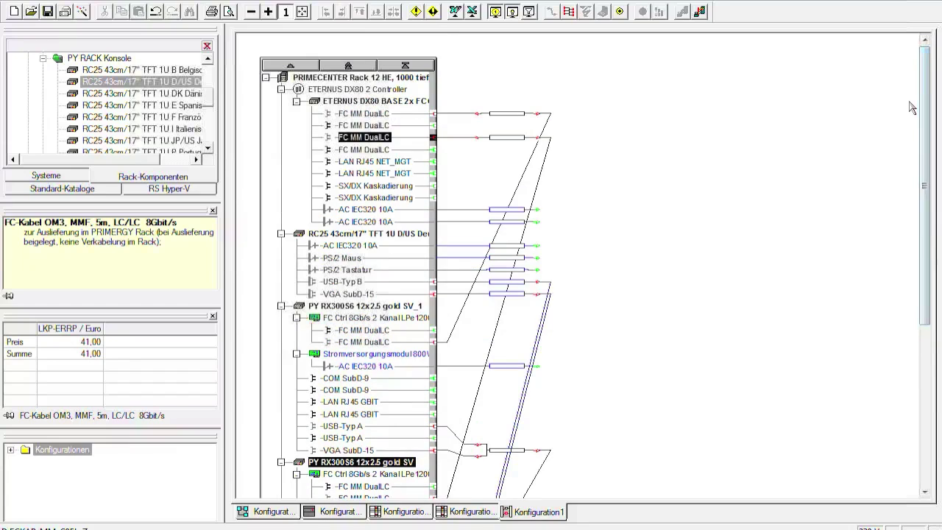
Step: Run the power assistant for the PRIMECENTER rack with the Neugenerierung option and power values according to the actual configuration
left_click(349, 512)
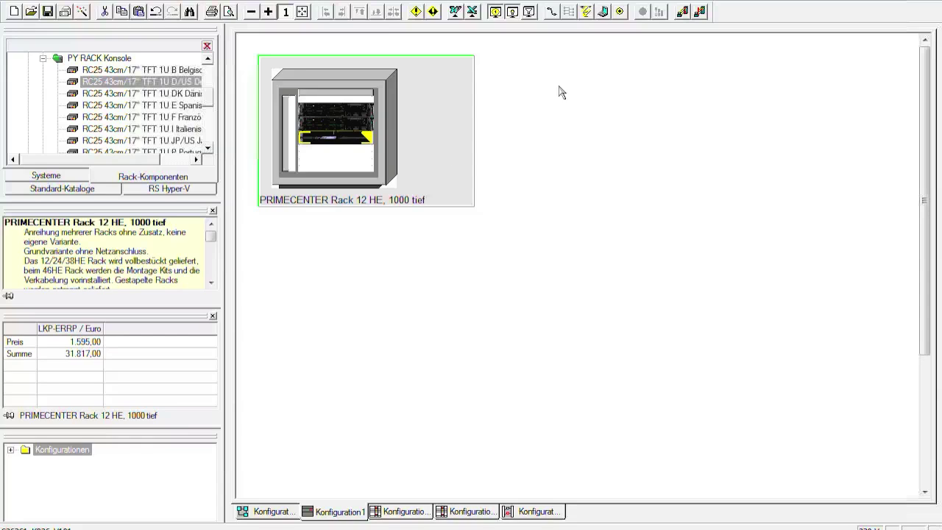
left_click(586, 15)
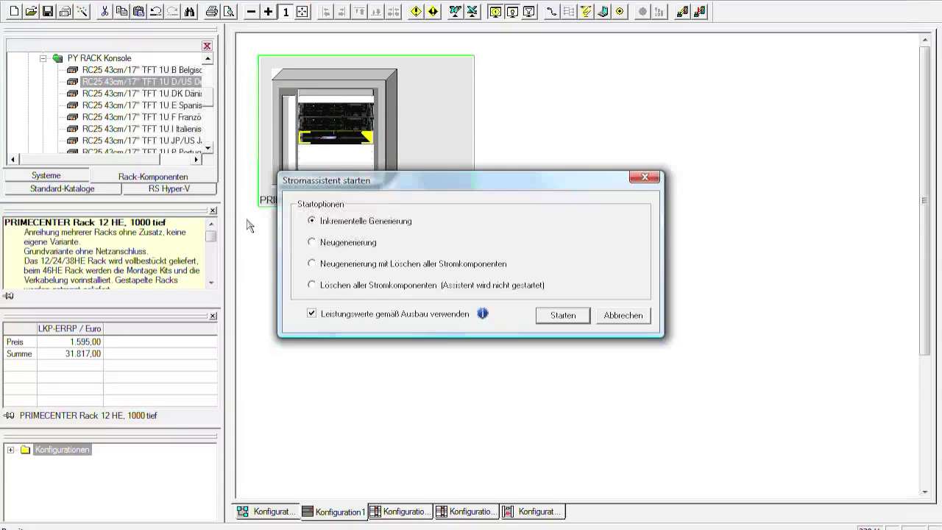
mouse_move(355, 227)
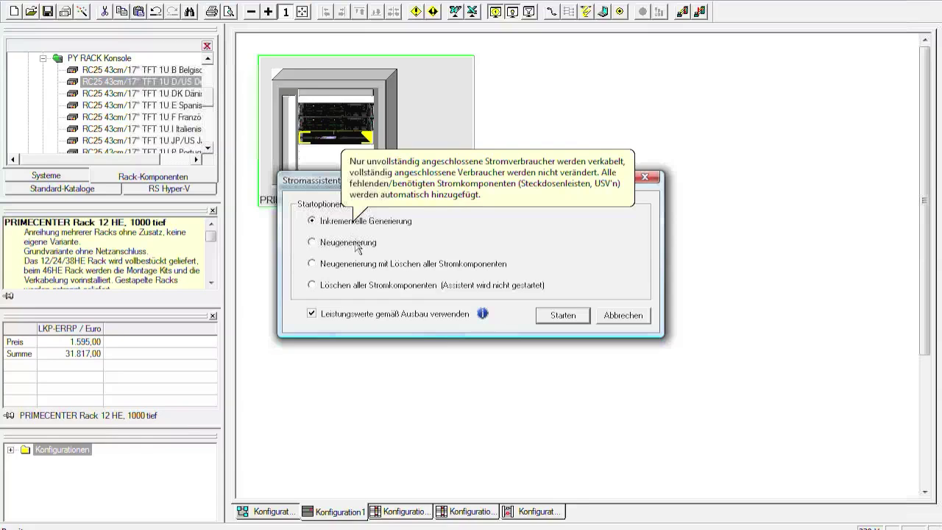
mouse_move(358, 248)
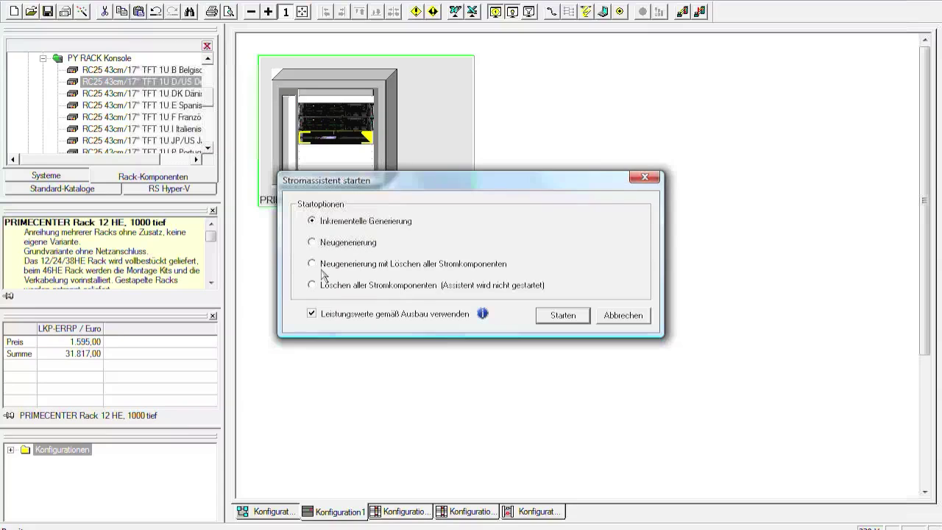
mouse_move(349, 272)
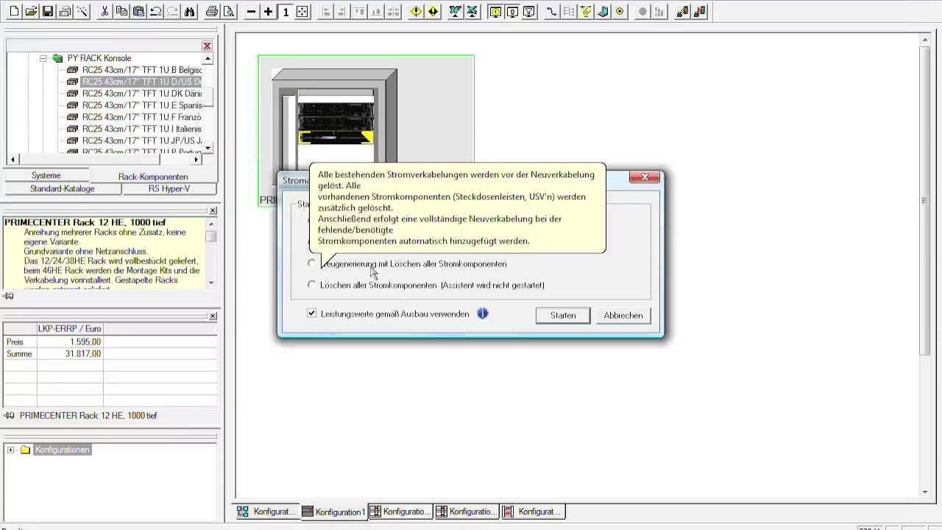
left_click(366, 248)
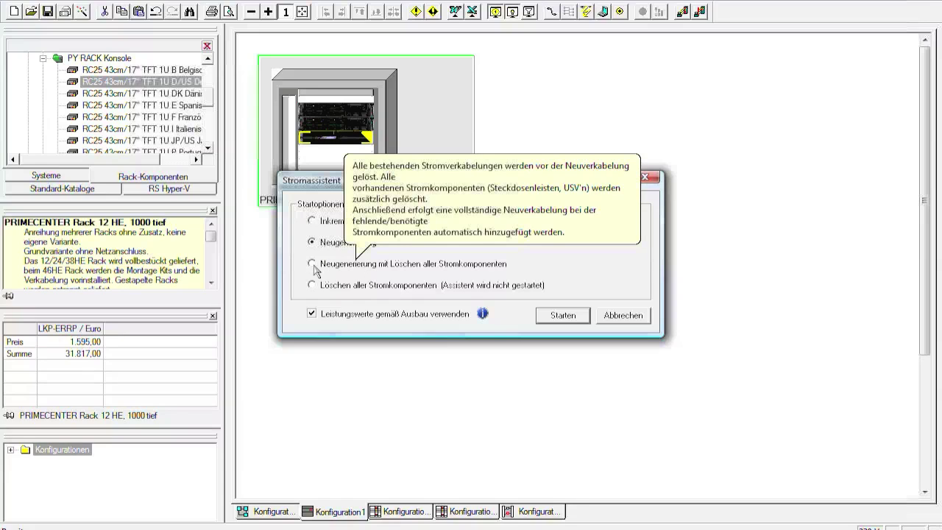
left_click(573, 320)
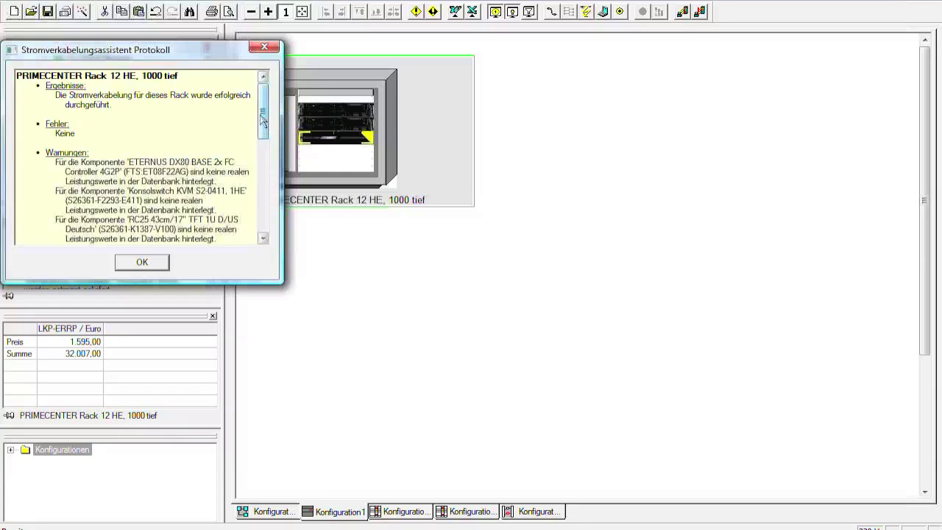
Step: Read the power cabling assistant's log through to the list of added components and close it
scroll(263, 142, "down", 3)
scroll(263, 151, "down", 1)
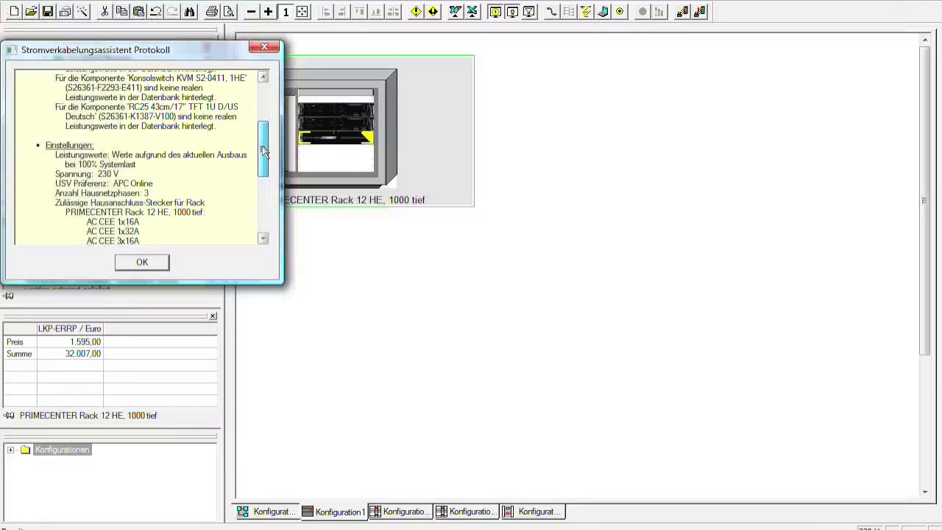
left_click_drag(264, 151, 264, 158)
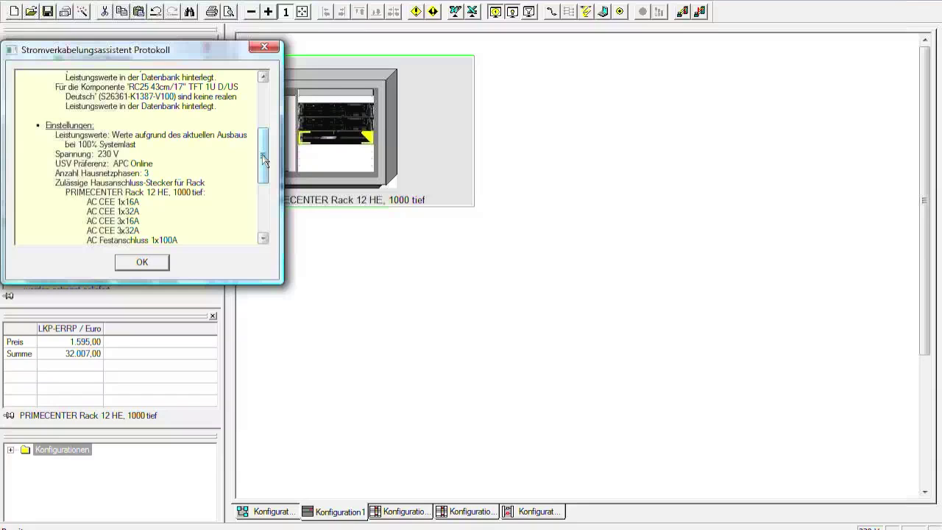
left_click_drag(264, 160, 272, 223)
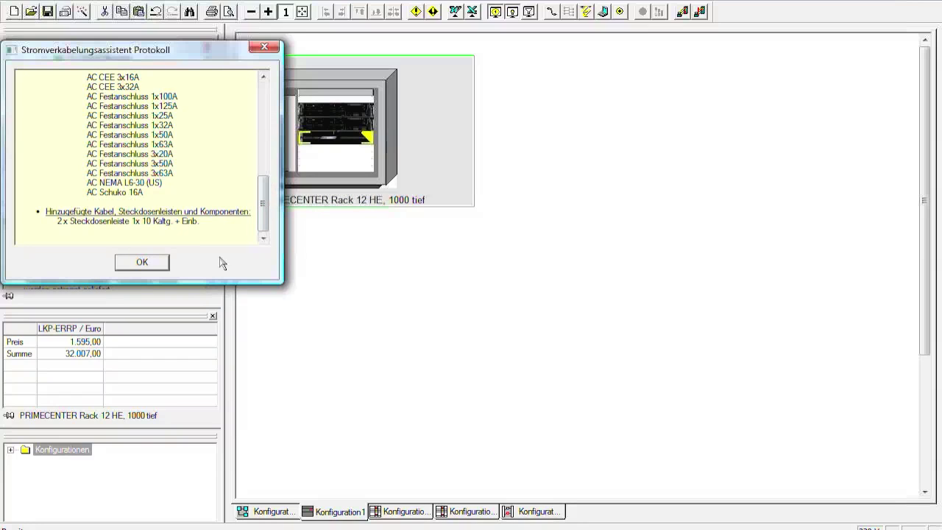
left_click(153, 263)
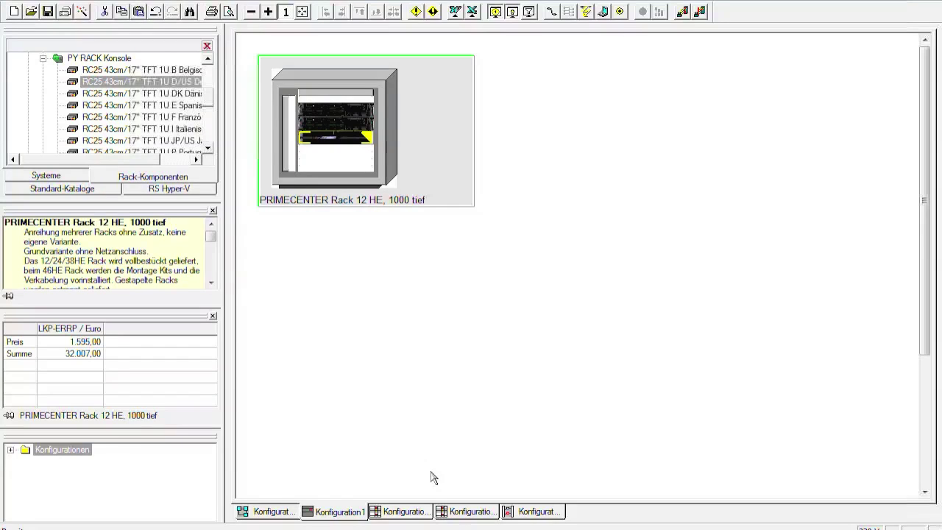
Step: Examine the power connections between the rack devices and the socket strips in the cabling view
left_click(524, 517)
mouse_move(931, 145)
left_mouse_down()
mouse_move(932, 170)
mouse_move(930, 129)
left_mouse_up()
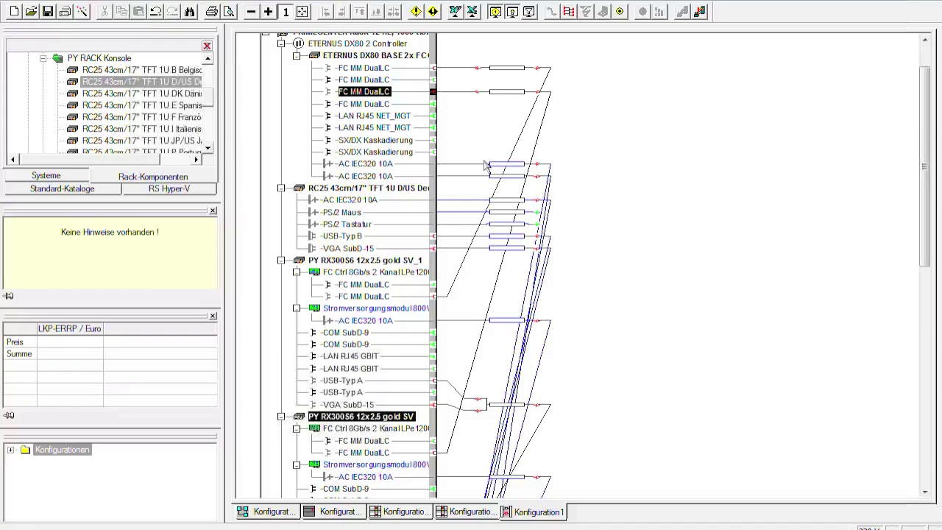
left_click_drag(925, 148, 935, 259)
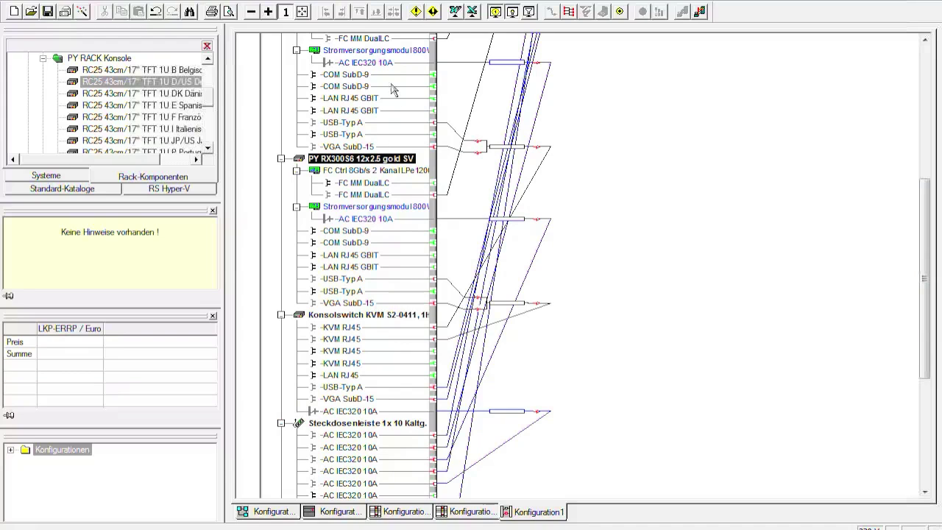
left_click_drag(925, 261, 940, 368)
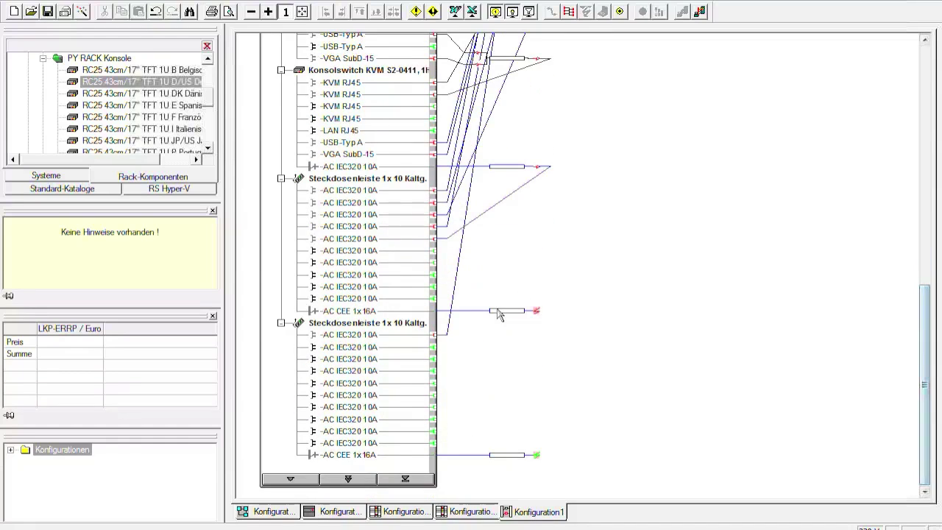
double_click(417, 324)
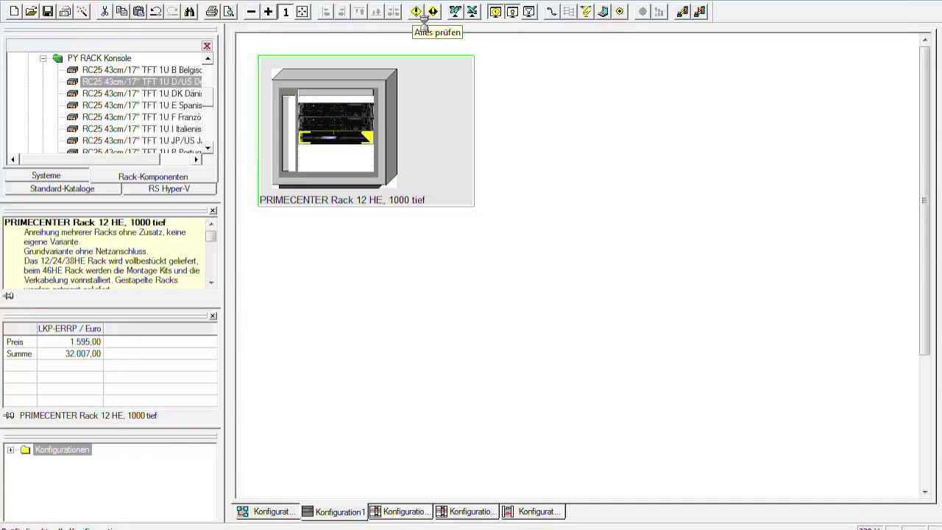
Step: Check the entire configuration and open the service assistant from the rack's Garantieprüfung warning
left_click(424, 21)
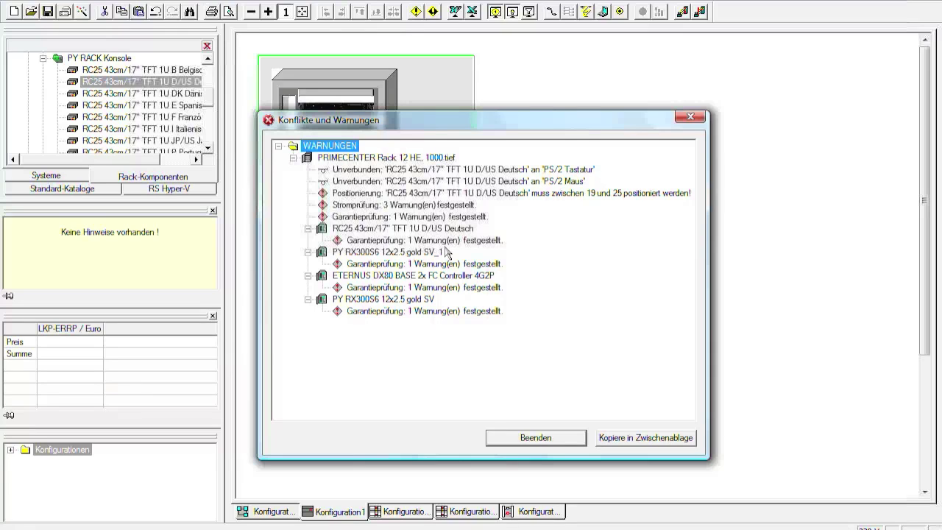
left_click(425, 216)
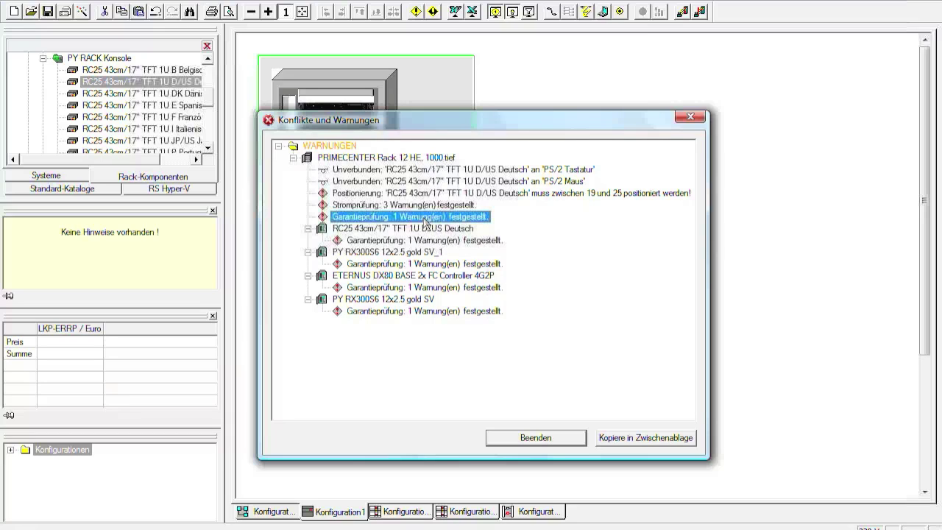
right_click(424, 218)
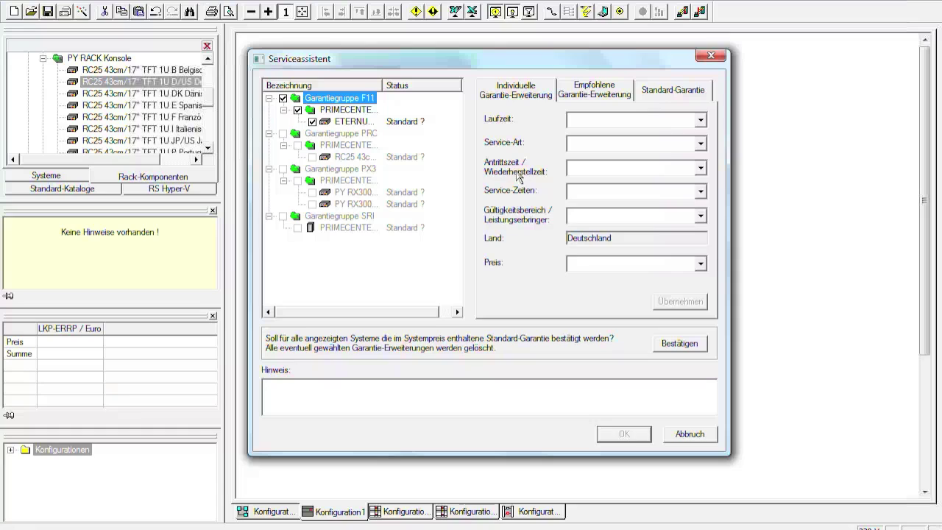
Step: Review the duration, service type and service time options for an individual warranty extension of the ETERNUS warranty group
left_click(702, 120)
left_click(701, 120)
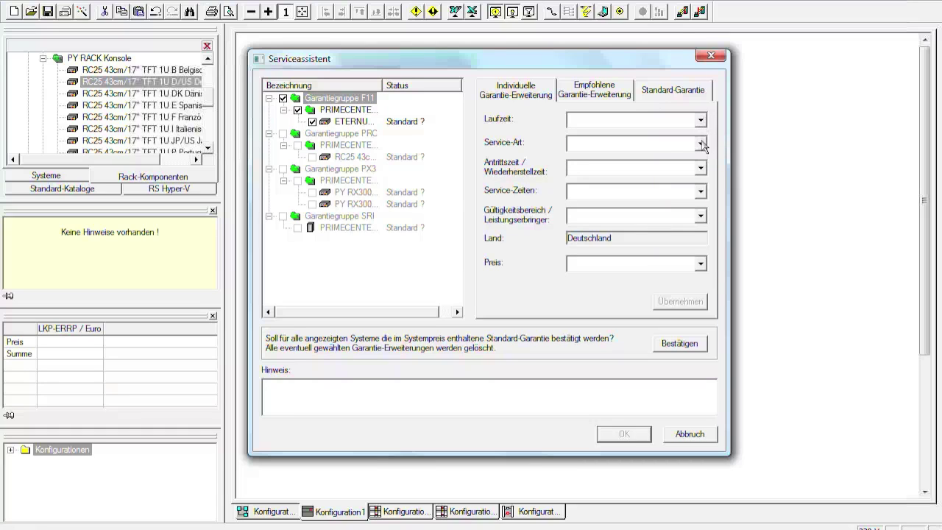
left_click(701, 144)
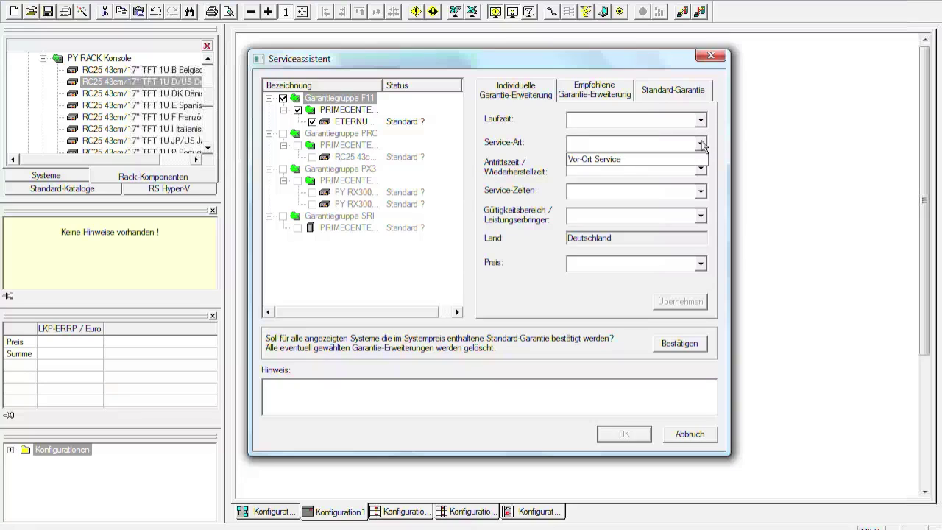
left_click(703, 145)
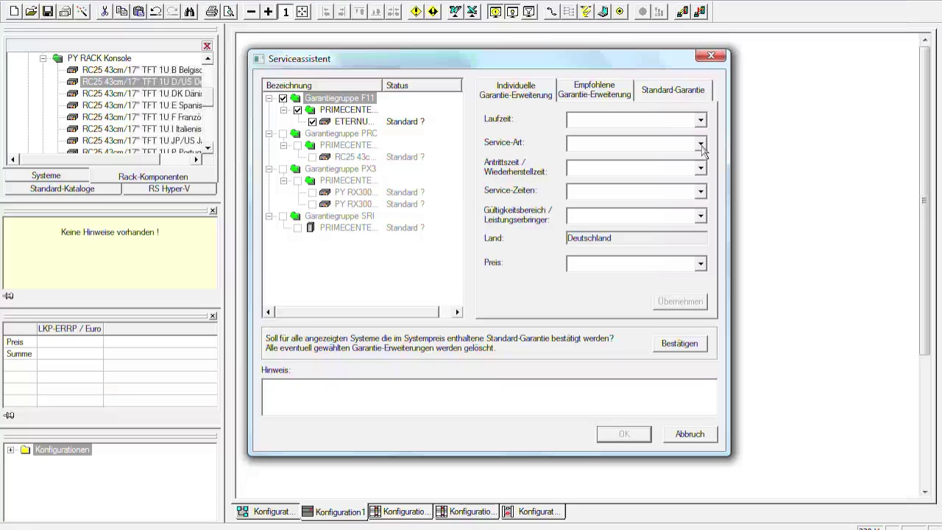
left_click(701, 192)
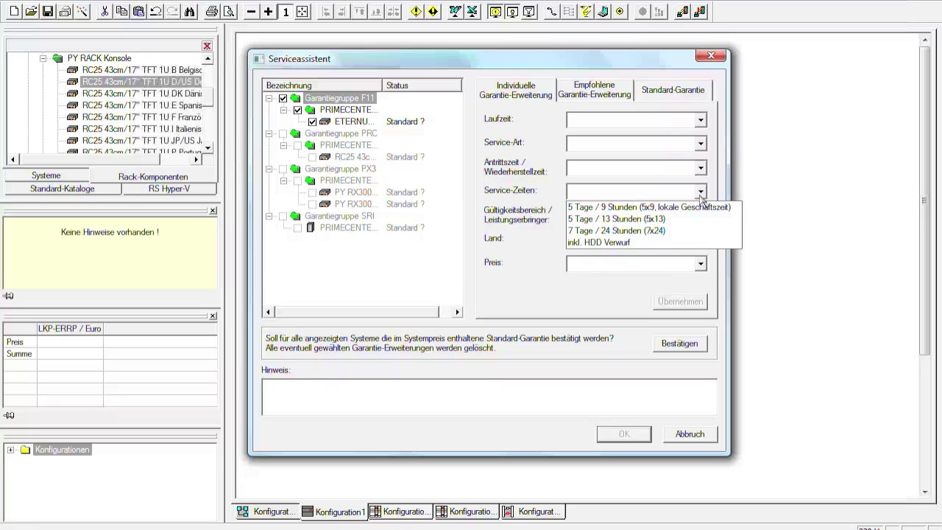
left_click(702, 196)
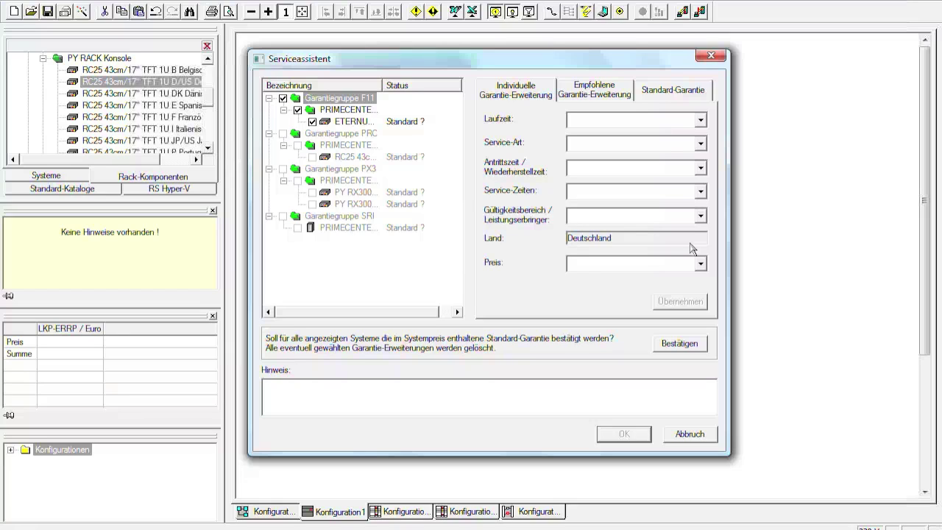
Step: Apply the standard warranty to the ETERNUS group and confirm the included standard warranty for all displayed systems
left_click(686, 90)
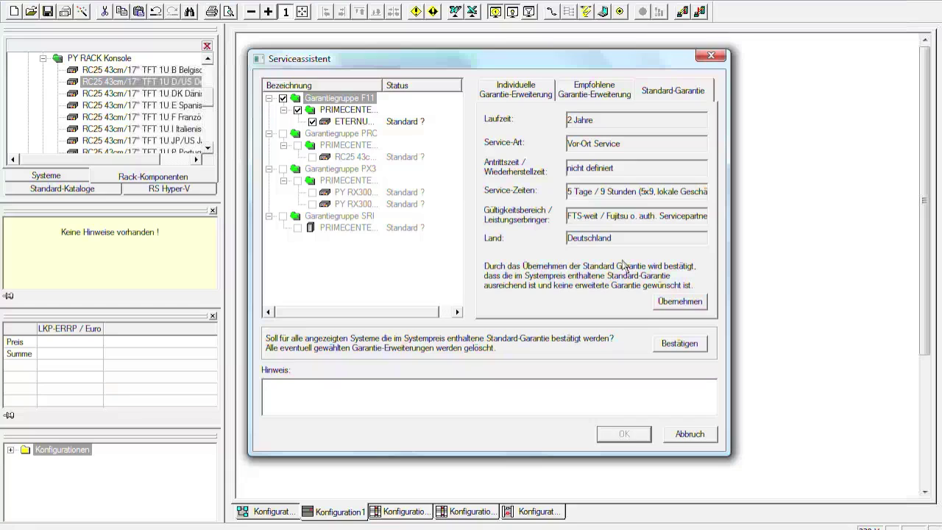
left_click(679, 305)
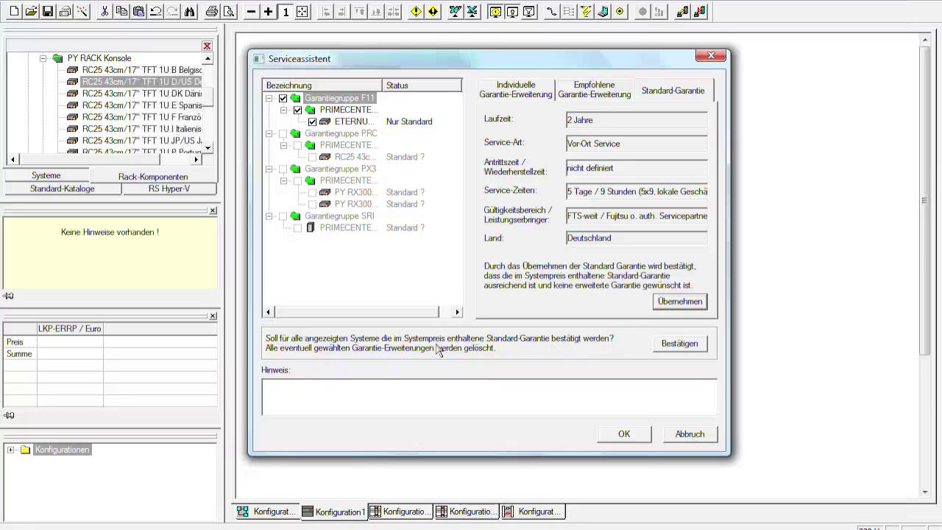
left_click(670, 351)
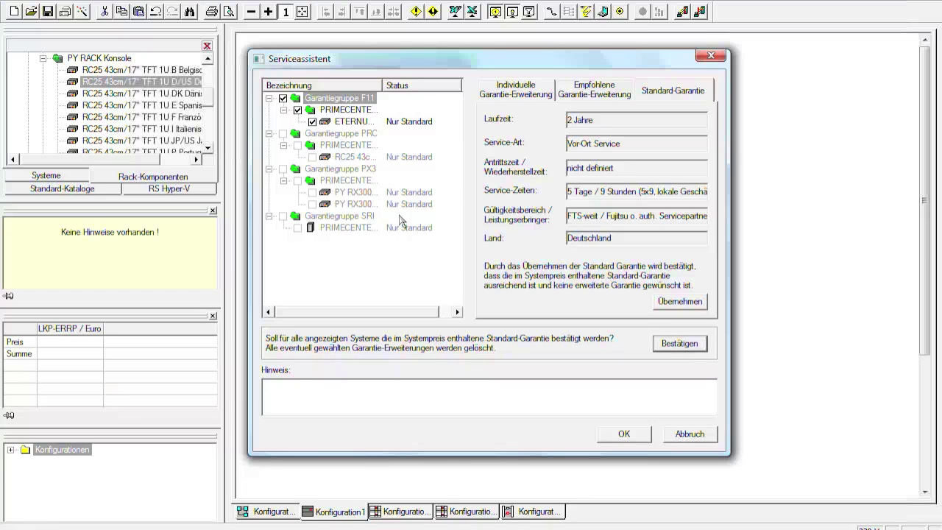
Step: Accept the warranty settings in the service assistant and acknowledge its protocol
left_click(625, 433)
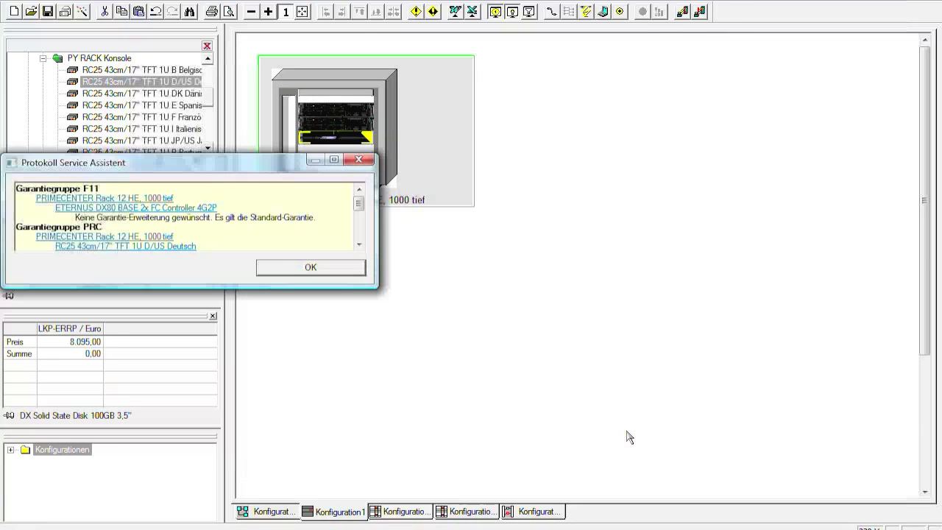
left_click(351, 270)
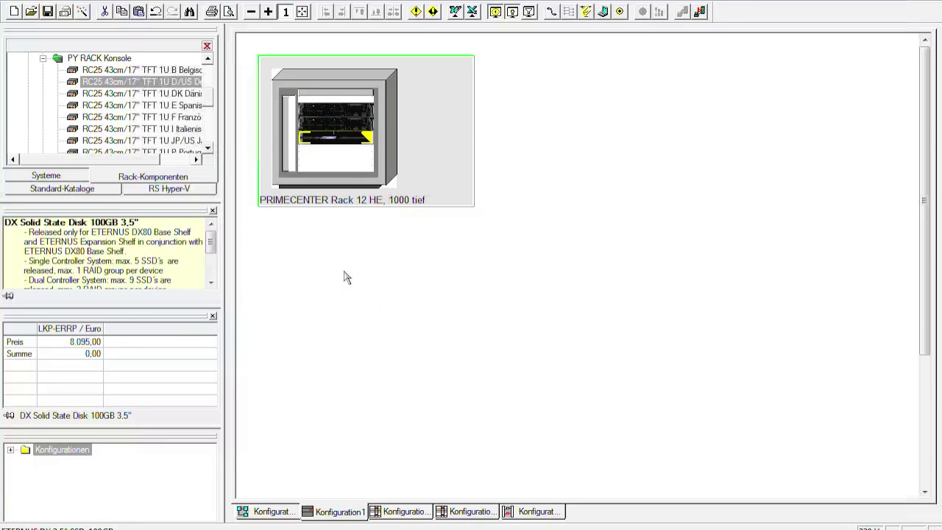
Step: Check the configuration again, read the explanation of the rack's Stromprüfung warning and close the warnings list
left_click(417, 13)
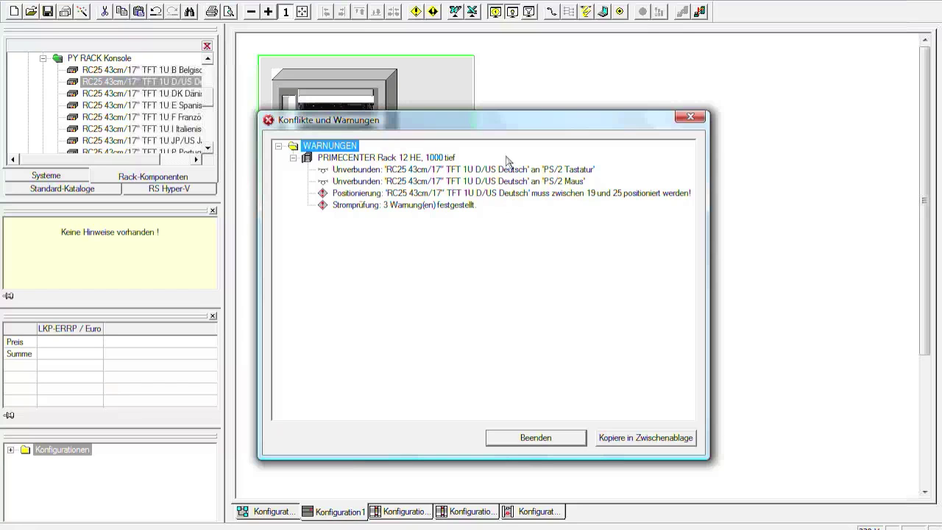
left_click_drag(634, 160, 663, 126)
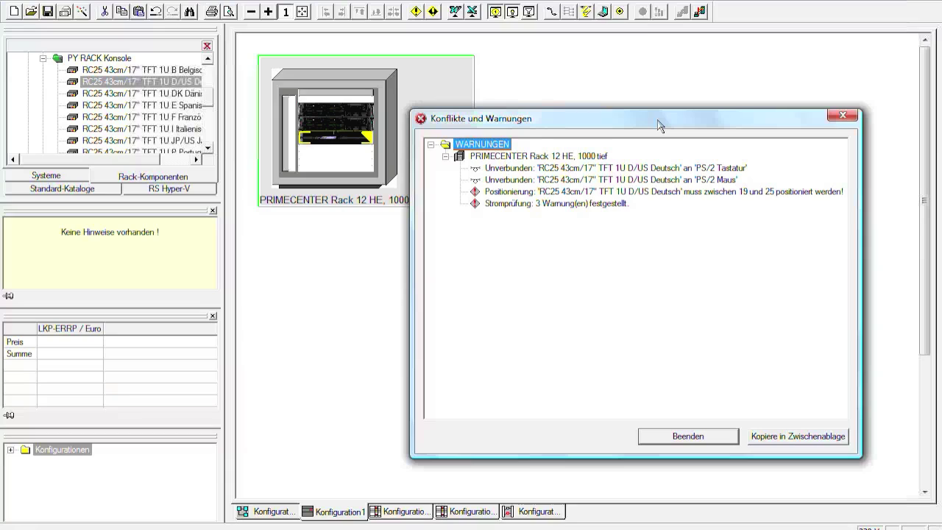
left_click(586, 204)
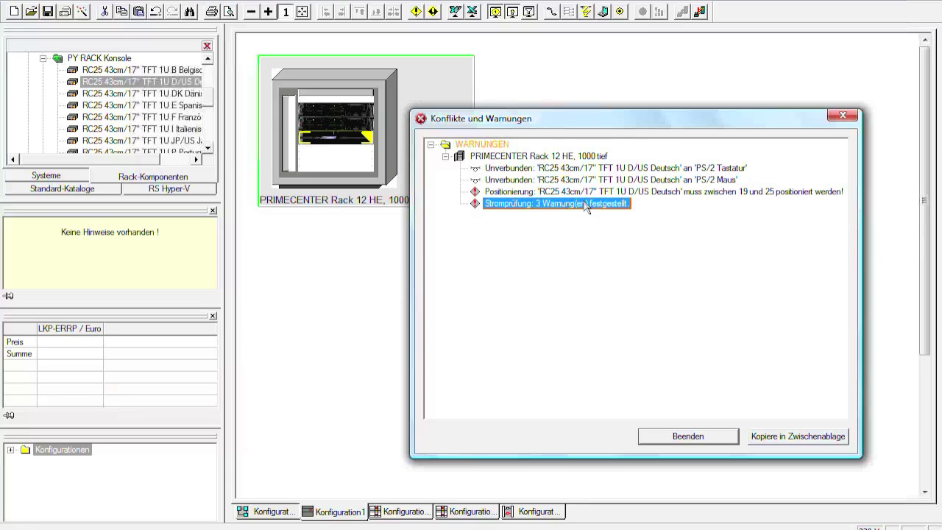
right_click(585, 206)
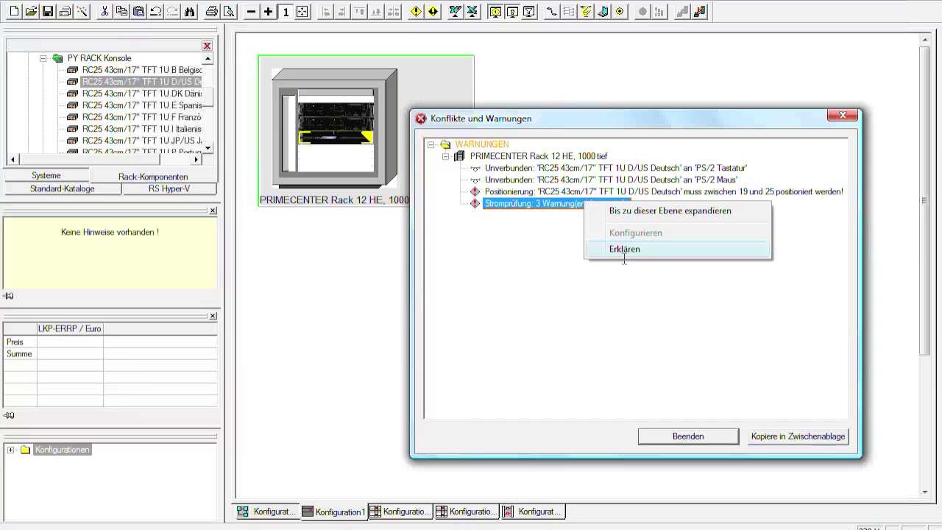
left_click(624, 249)
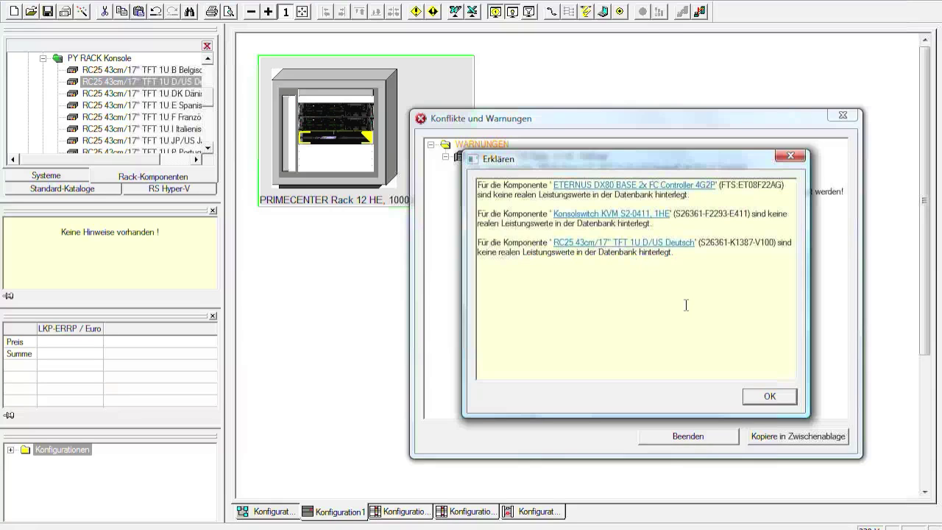
left_click(766, 397)
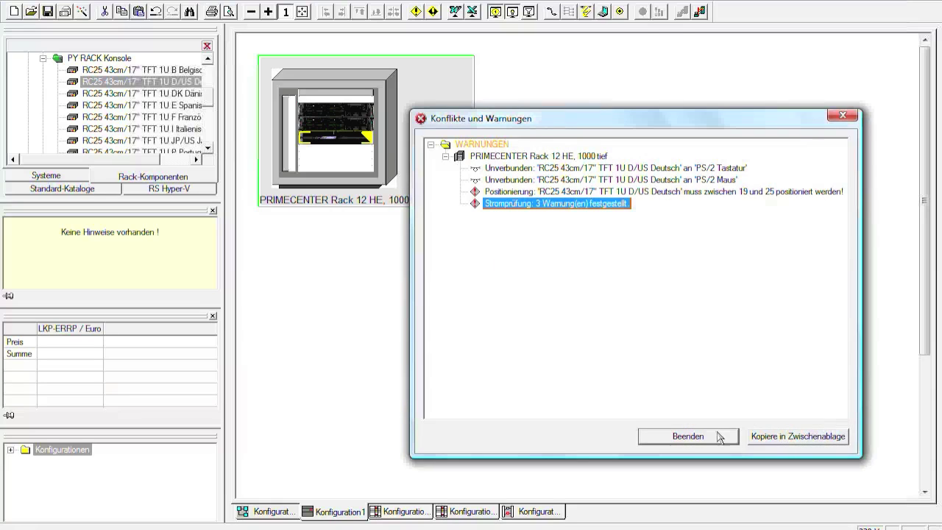
left_click(719, 436)
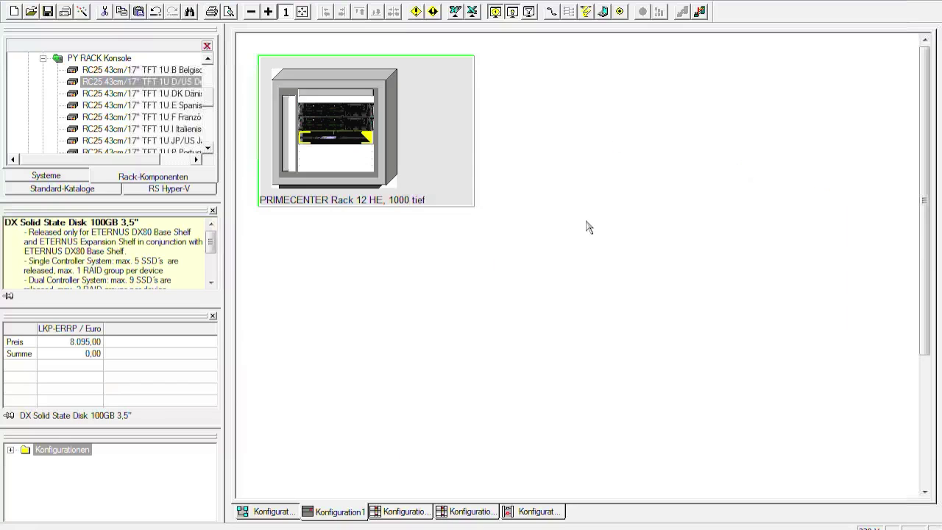
Step: Examine the rack's power and heat data for the RC25 console and the first RX300 S6 server, and return to the rack view
right_click(432, 129)
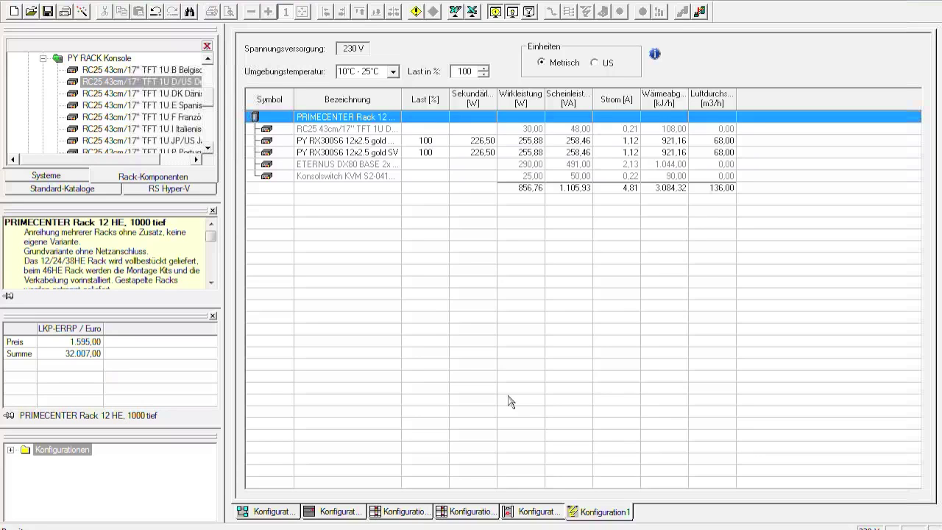
left_click(383, 129)
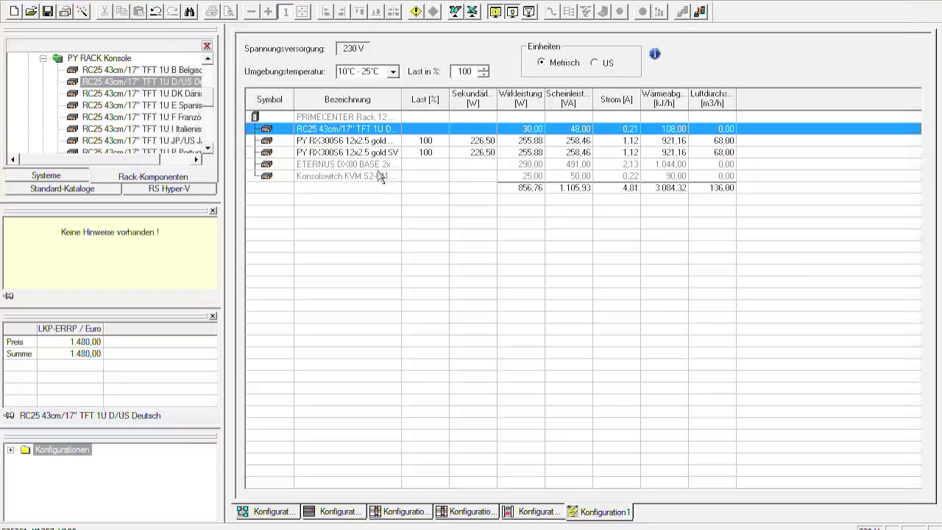
left_click(374, 139)
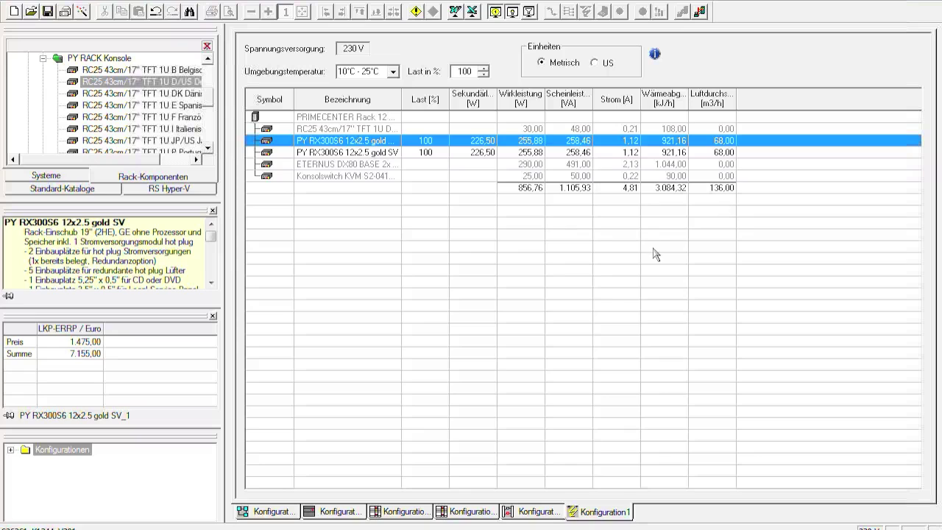
left_click(350, 515)
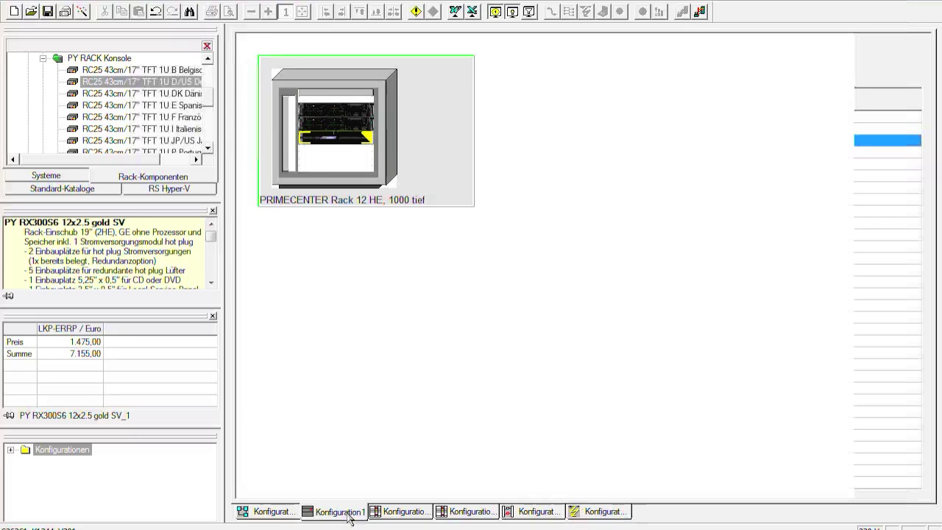